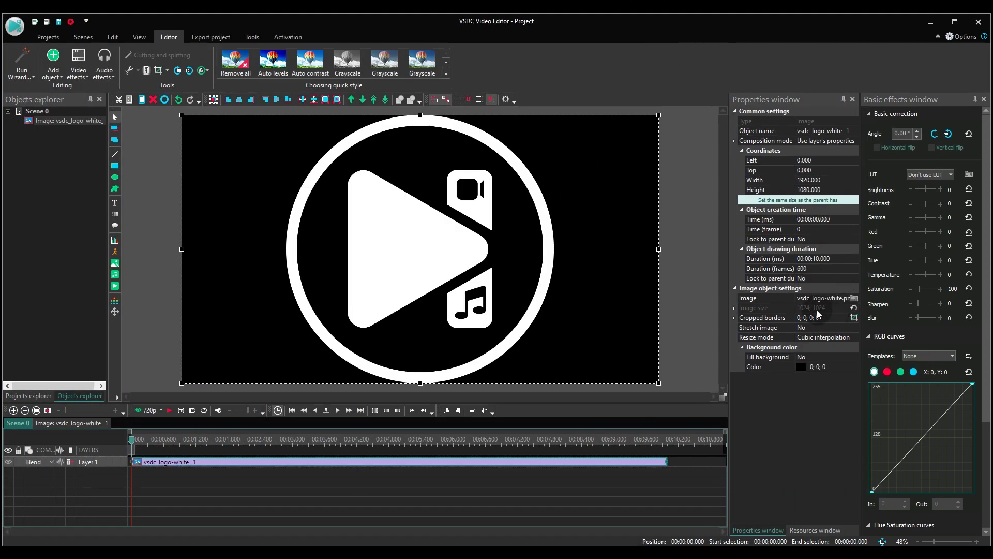
# Restore the logo image's original proportions, scale it down to about 405 by 405, and centre it in the frame
pyautogui.click(854, 308)
pyautogui.moveTo(548, 377); pyautogui.dragTo(393, 223)
pyautogui.moveTo(344, 183); pyautogui.dragTo(422, 257)
pyautogui.click(272, 101)
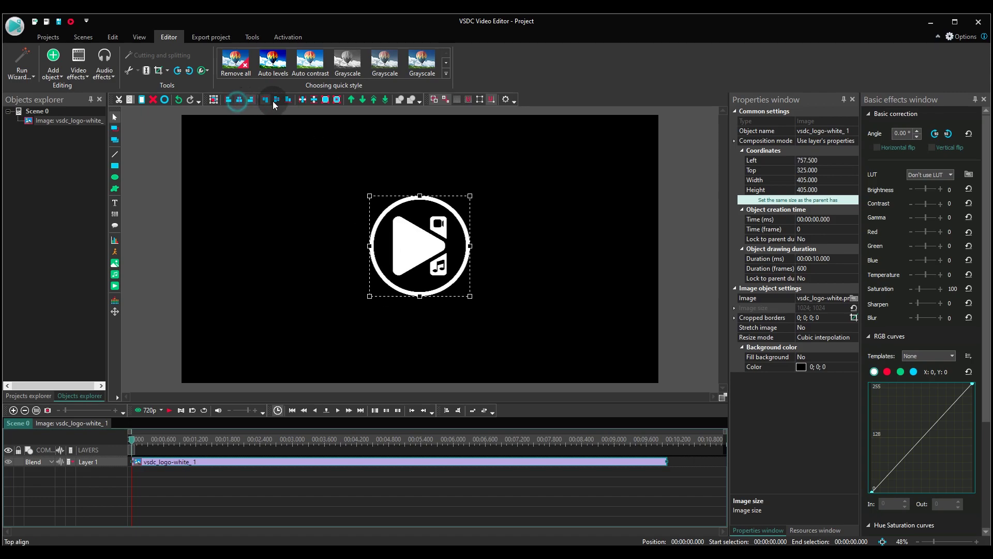
# Set the logo image's drawing duration to 5 seconds and deselect it
pyautogui.click(818, 259)
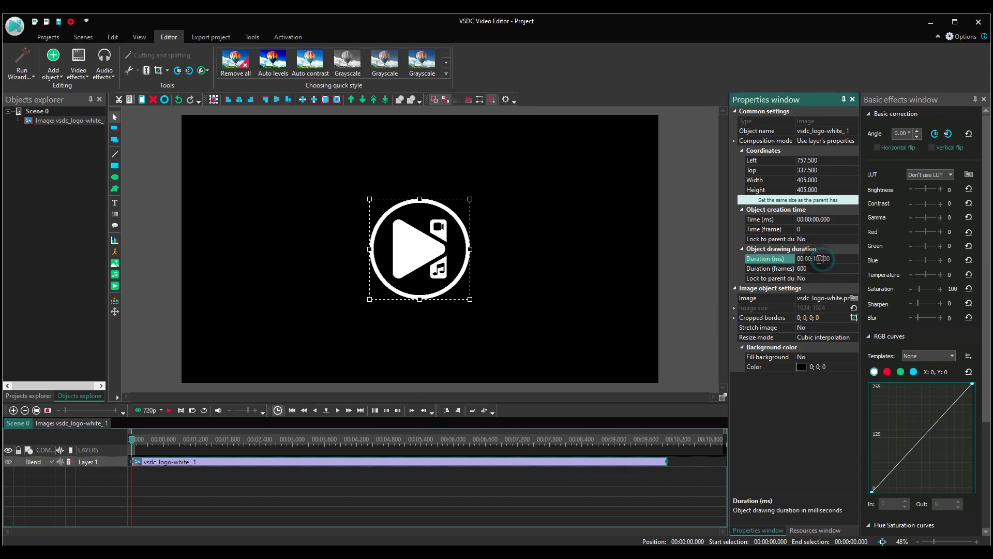
pyautogui.write('05')
pyautogui.press('Return')
pyautogui.click(529, 203)
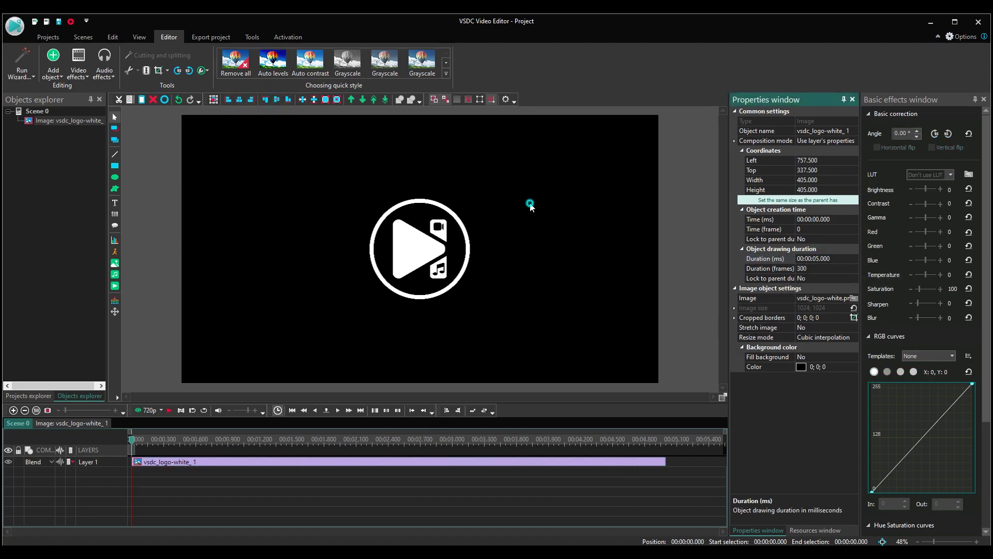
# Add a VSDC text object on a new layer from the cursor position, formatted in HelveticaNeueCyr Black Italic
pyautogui.click(171, 203)
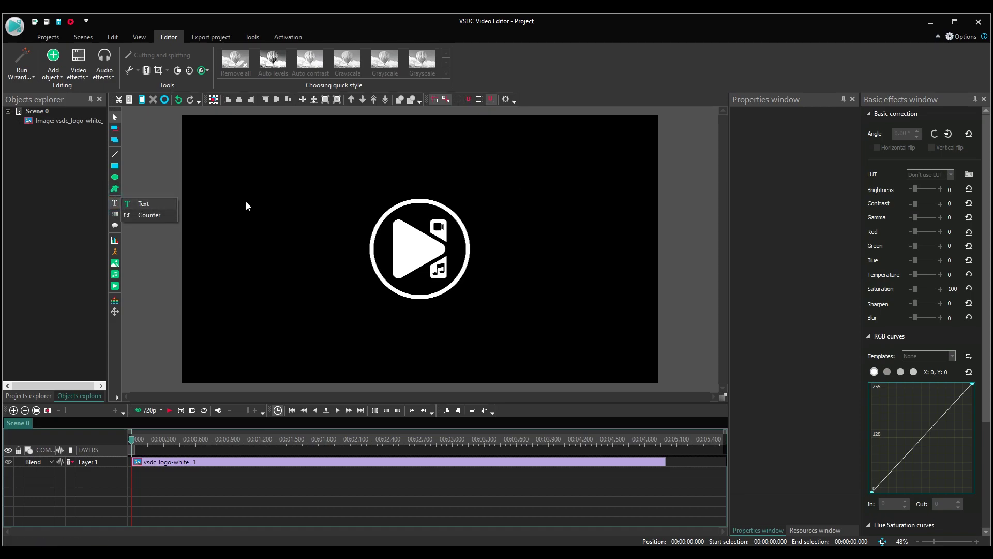
pyautogui.click(427, 279)
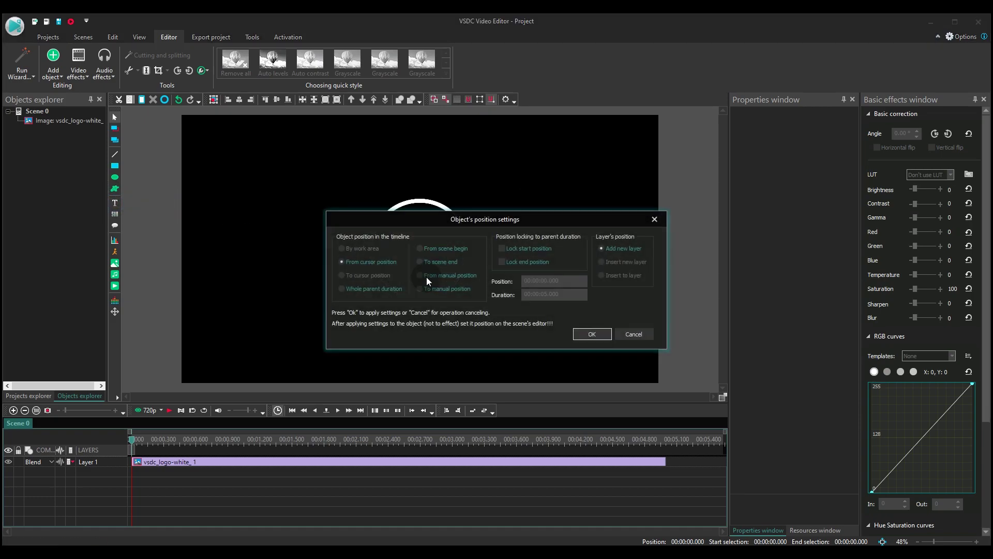
pyautogui.click(592, 334)
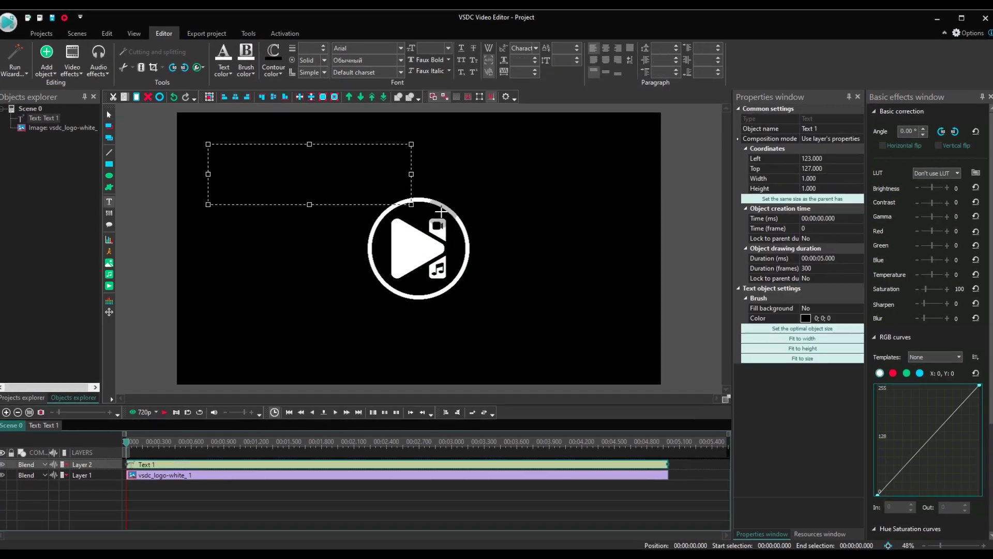
pyautogui.click(401, 64)
pyautogui.click(378, 77)
pyautogui.click(445, 34)
pyautogui.click(413, 231)
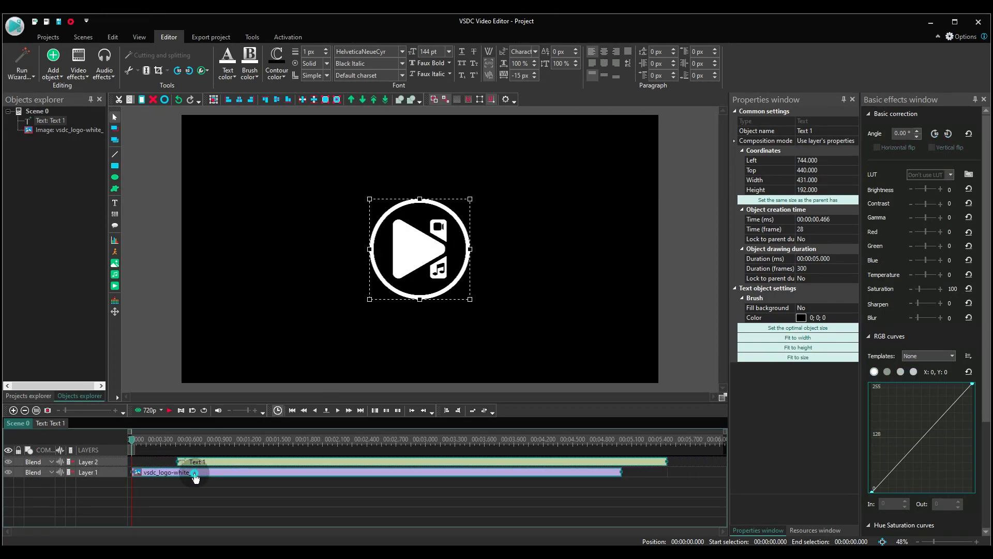
# Arrange the logo and text blocks one after the other on a single layer, with the logo first
pyautogui.click(475, 412)
pyautogui.click(414, 500)
pyautogui.moveTo(348, 473); pyautogui.dragTo(347, 463)
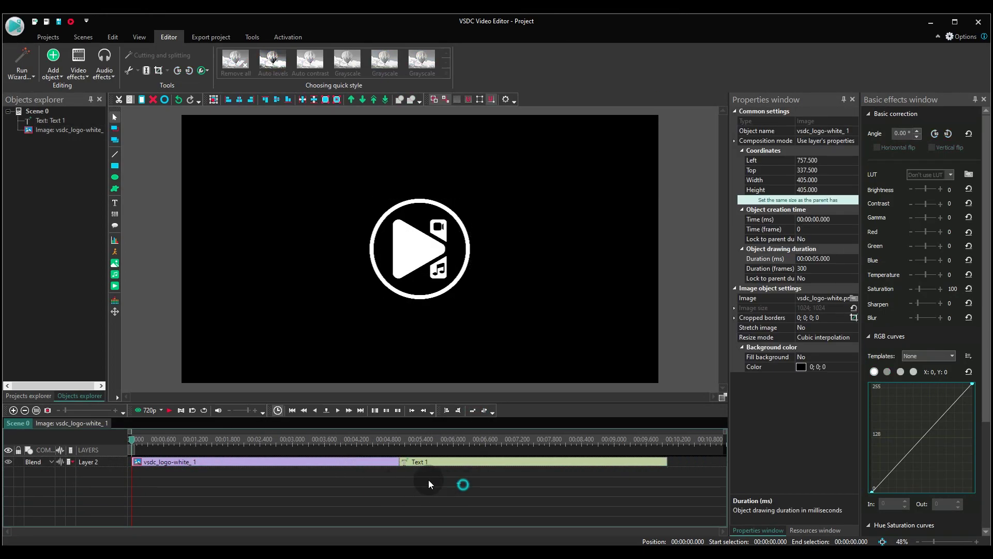
# Select both the logo and text blocks and convert them to a sprite
pyautogui.moveTo(461, 484); pyautogui.dragTo(366, 462)
pyautogui.rightClick(366, 462)
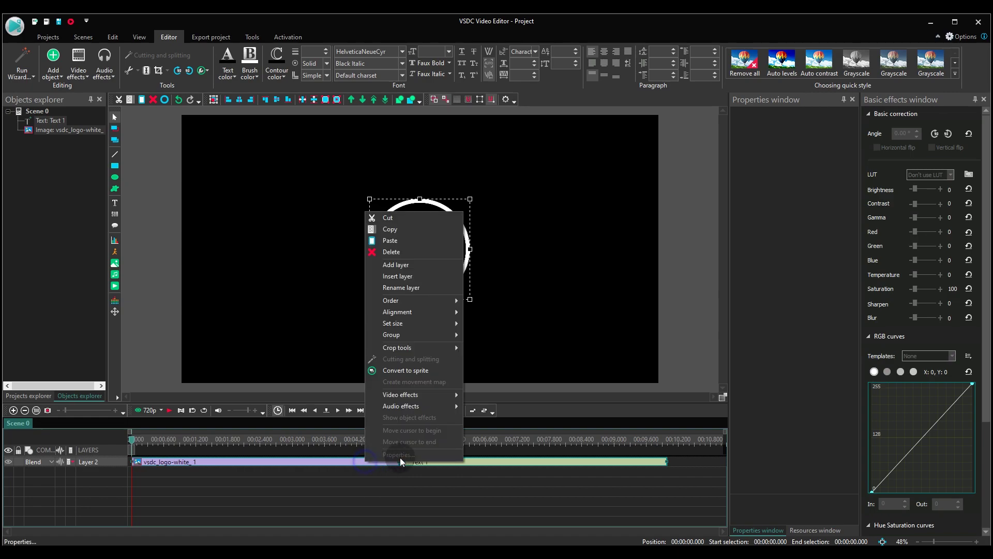
pyautogui.click(406, 370)
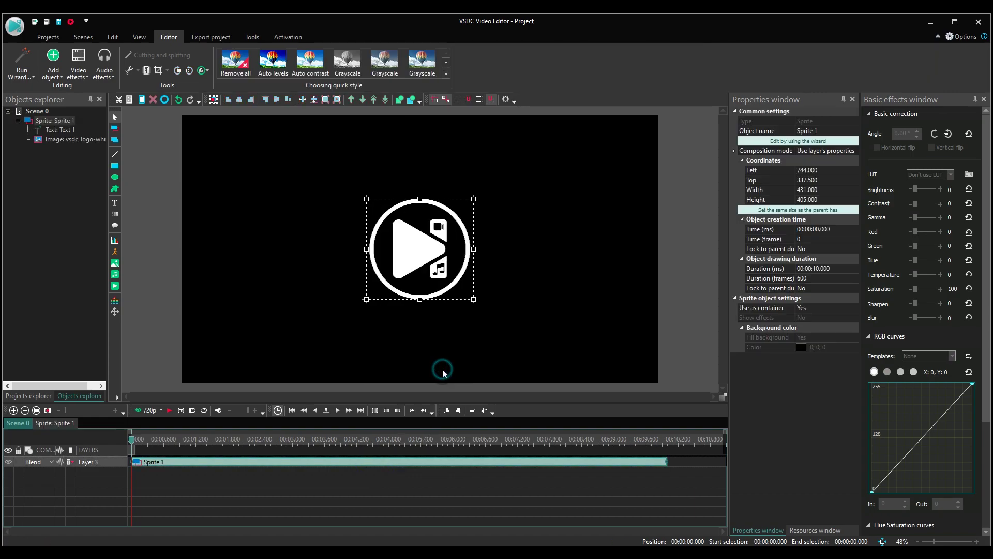
# Open the sprite's contents and enlarge the sprite's bounds to the full 1920 by 1080 frame
pyautogui.doubleClick(372, 468)
pyautogui.click(336, 467)
pyautogui.click(336, 345)
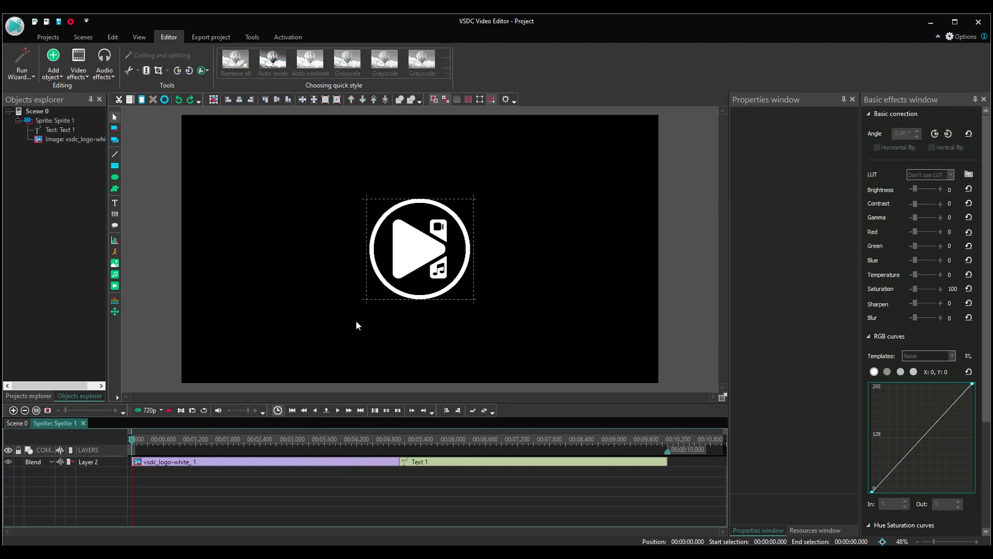
pyautogui.click(365, 299)
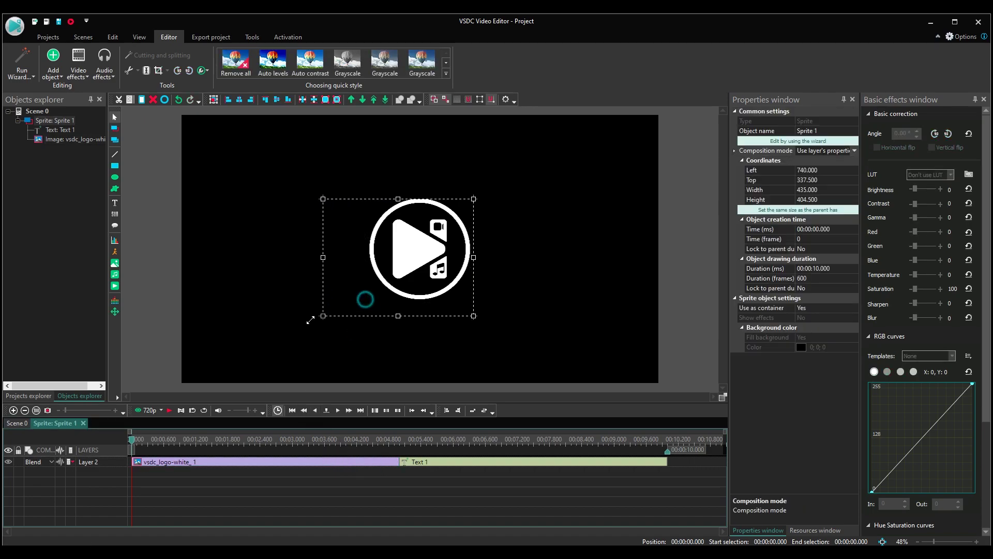
pyautogui.moveTo(193, 379); pyautogui.dragTo(182, 387)
pyautogui.click(764, 210)
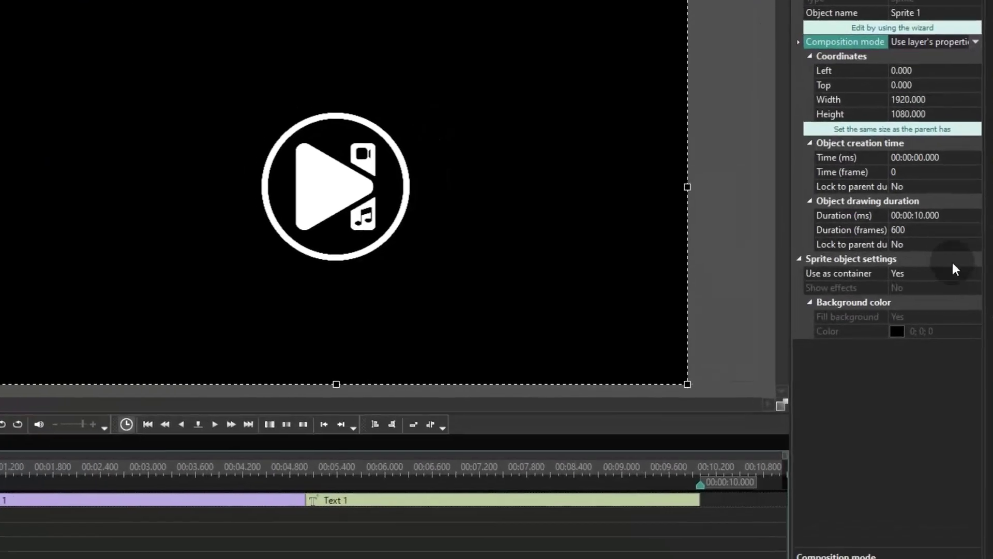
# Set the sprite's Use as container to No, Show effects to Yes, and Fill background to No
pyautogui.click(955, 269)
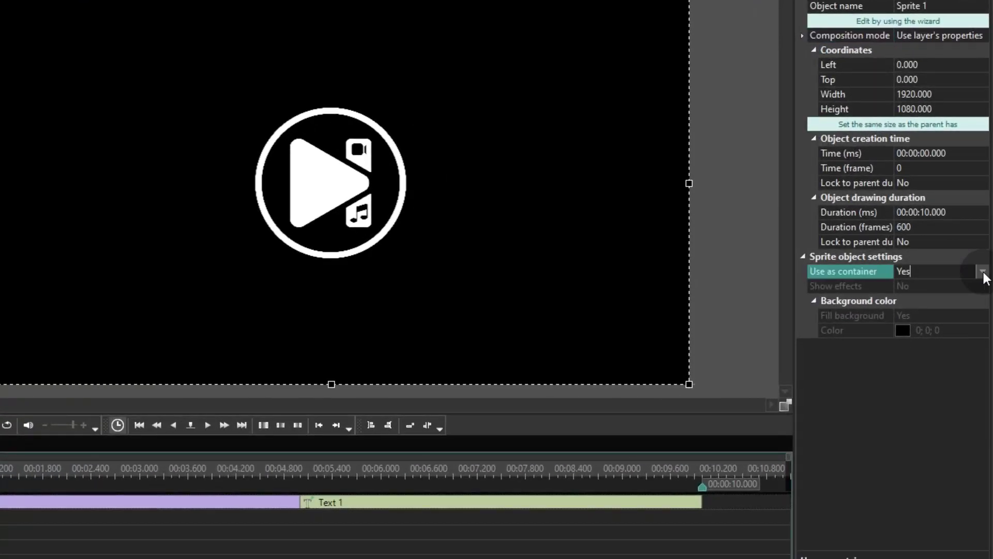
pyautogui.click(982, 272)
pyautogui.click(958, 300)
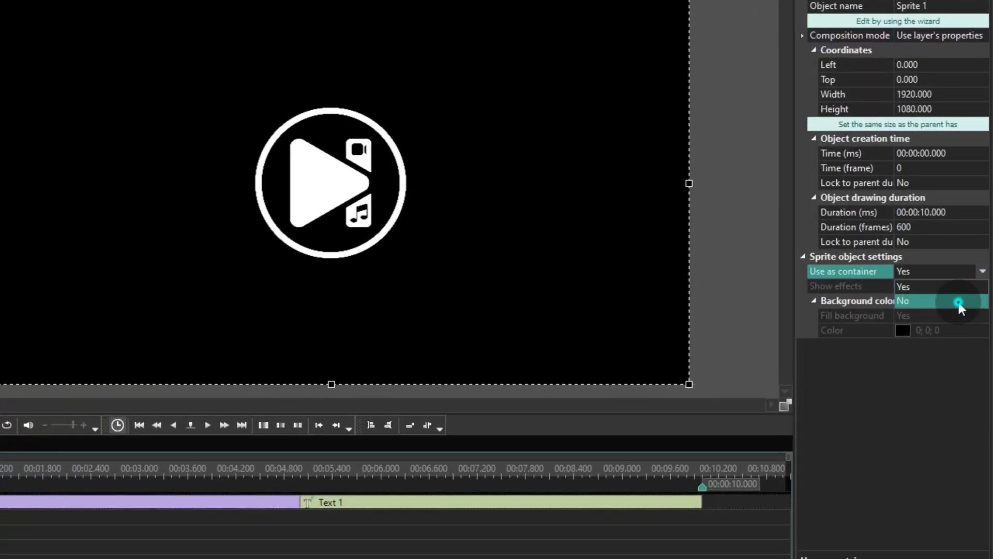
pyautogui.click(969, 286)
pyautogui.click(983, 286)
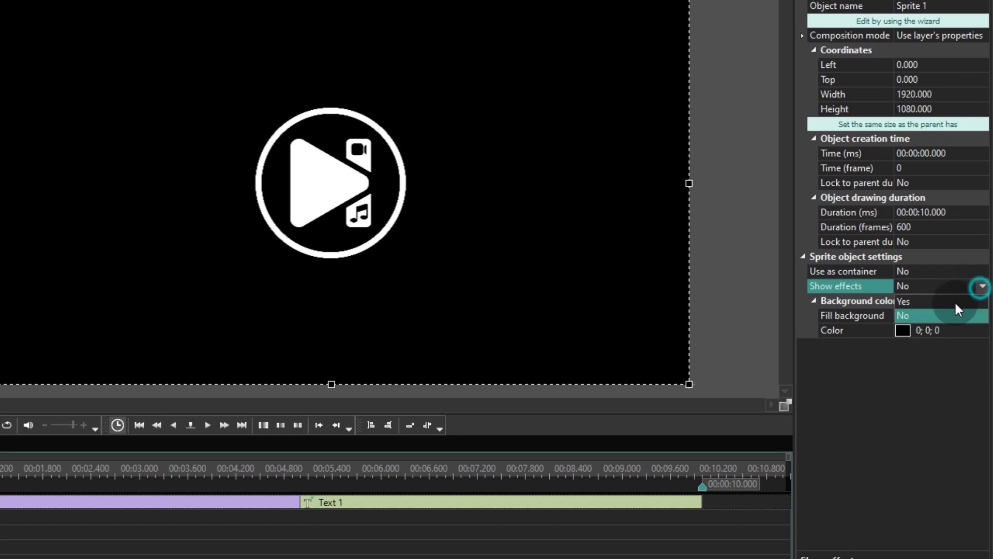
pyautogui.click(954, 302)
pyautogui.click(962, 316)
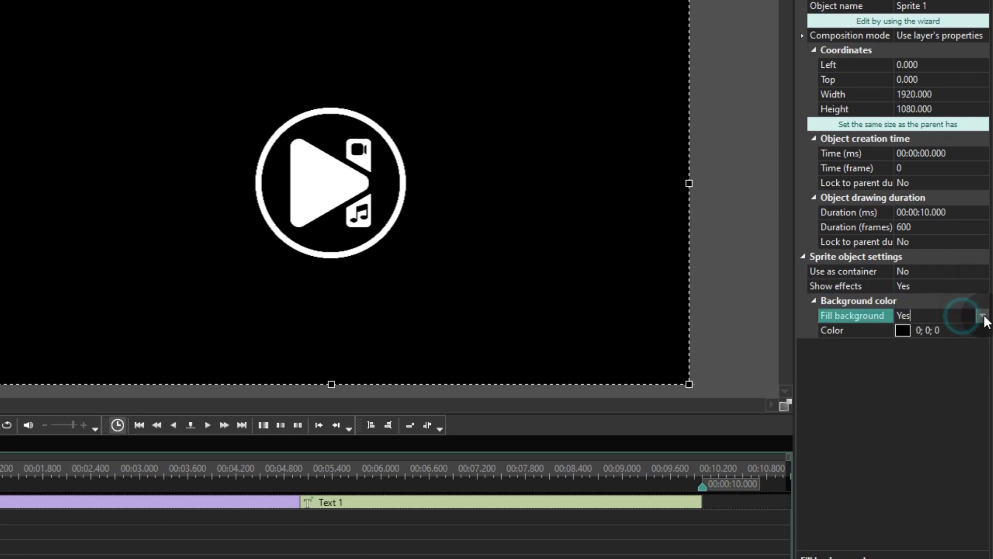
pyautogui.click(982, 315)
pyautogui.click(942, 343)
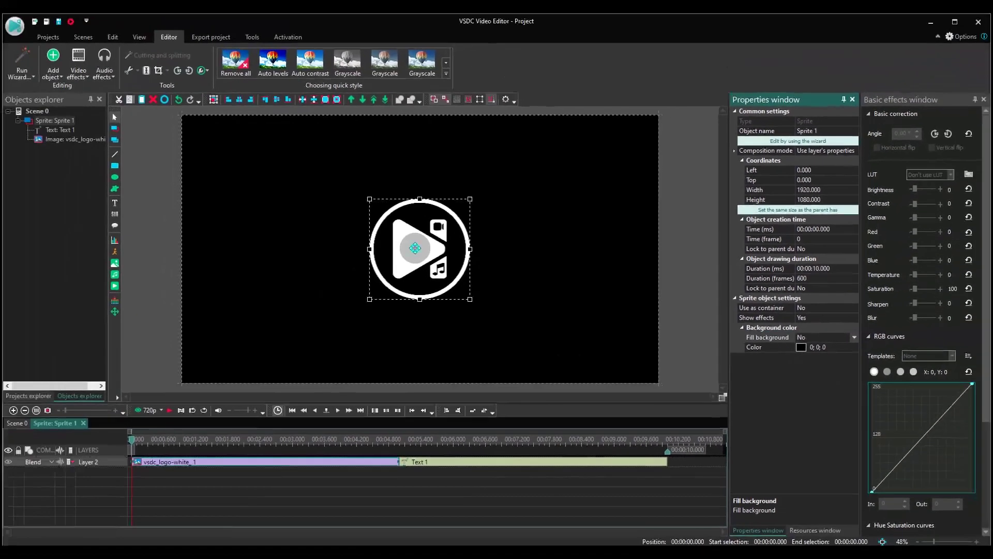
# Add a Zoom transform effect inside the sprite with nothing selected and shorten it to 2.4 seconds
pyautogui.click(373, 217)
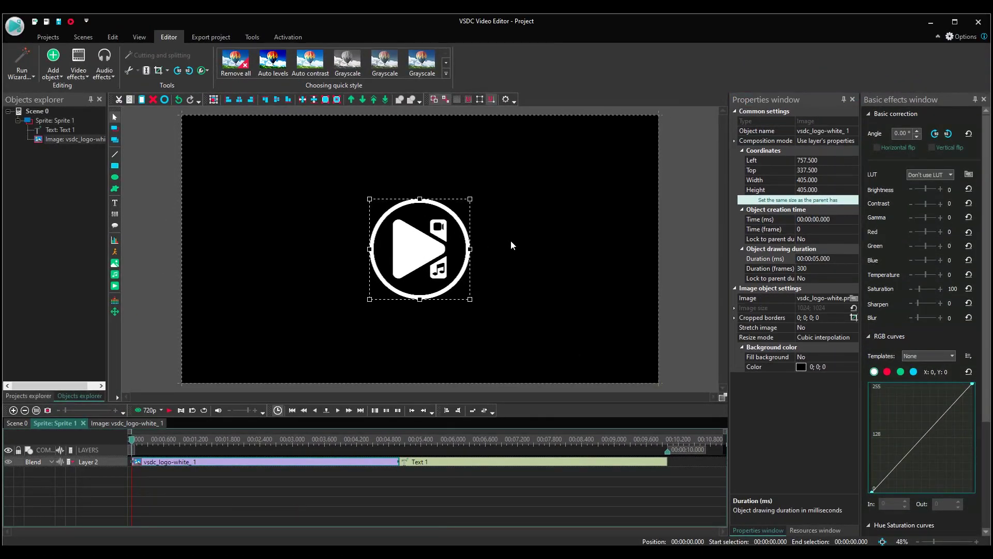
pyautogui.click(679, 234)
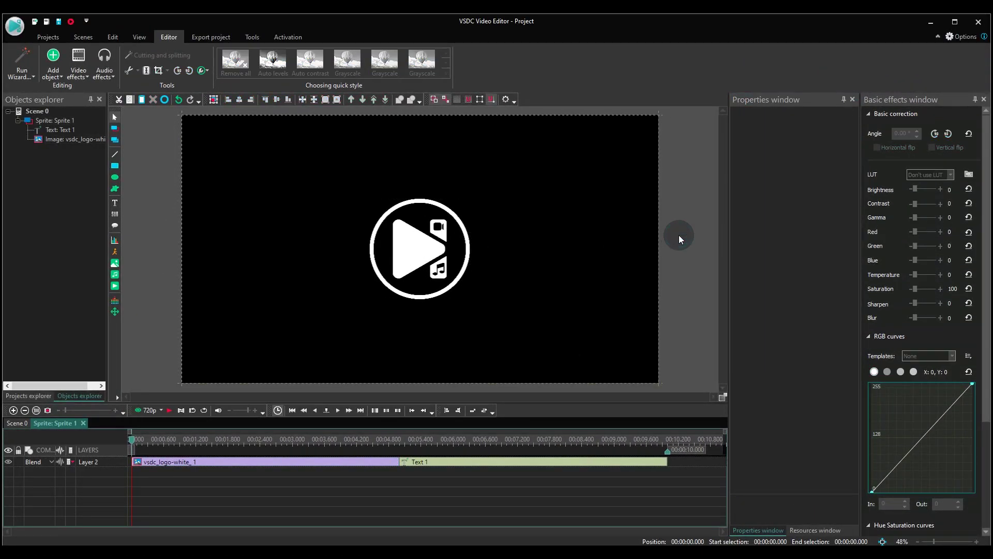
pyautogui.click(78, 75)
pyautogui.click(101, 122)
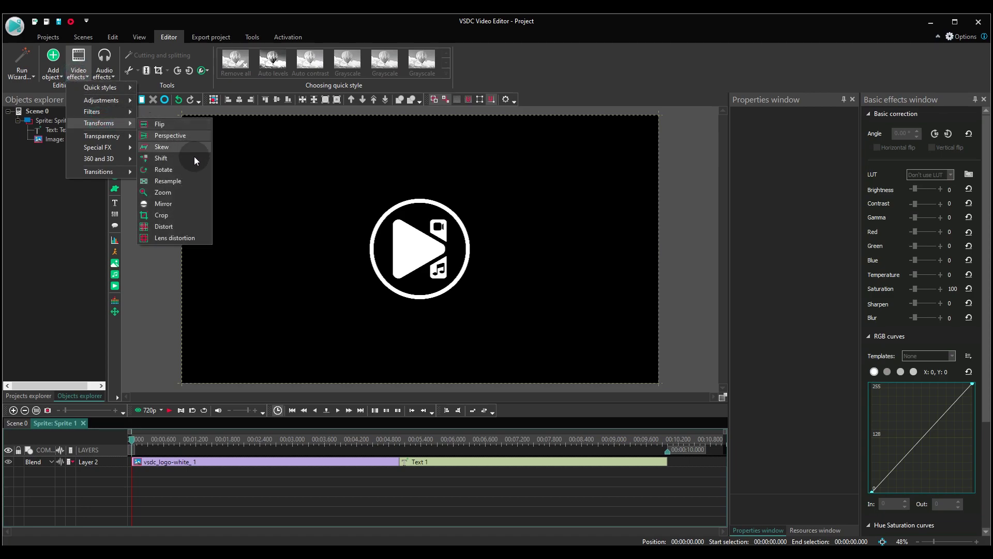
pyautogui.click(199, 195)
pyautogui.press('Return')
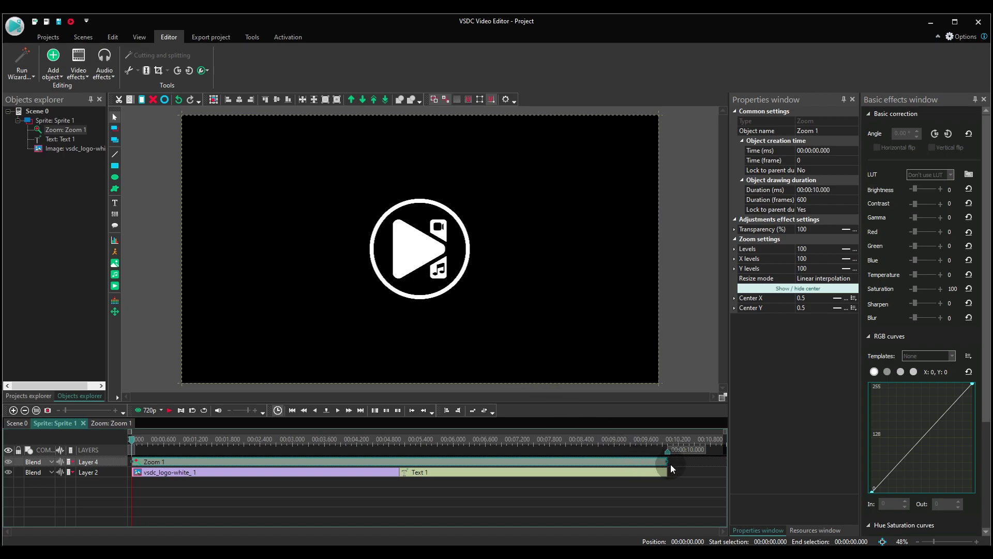
pyautogui.moveTo(671, 465); pyautogui.dragTo(352, 489)
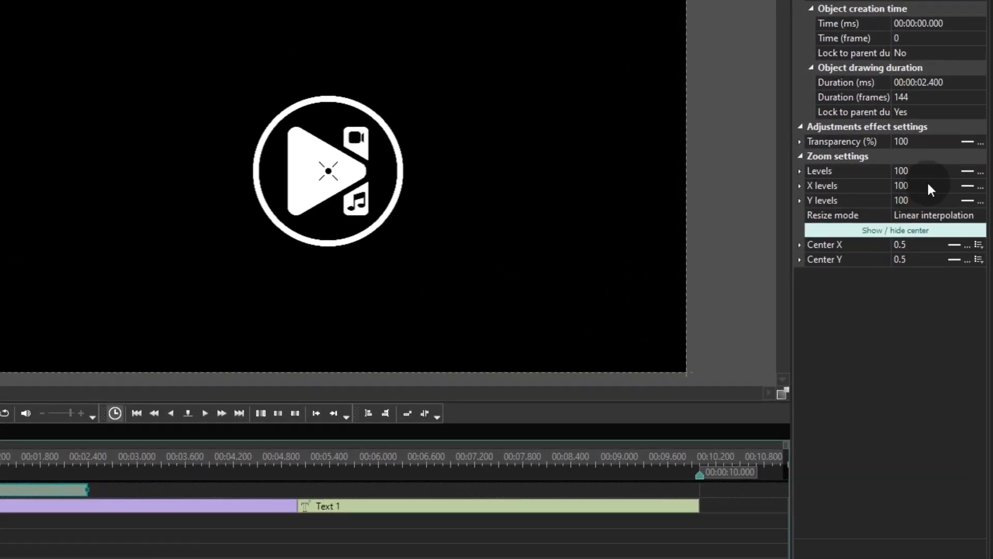
# Animate the Zoom effect's levels from 80 to 100, preview it, and return the playhead to the start
pyautogui.click(967, 171)
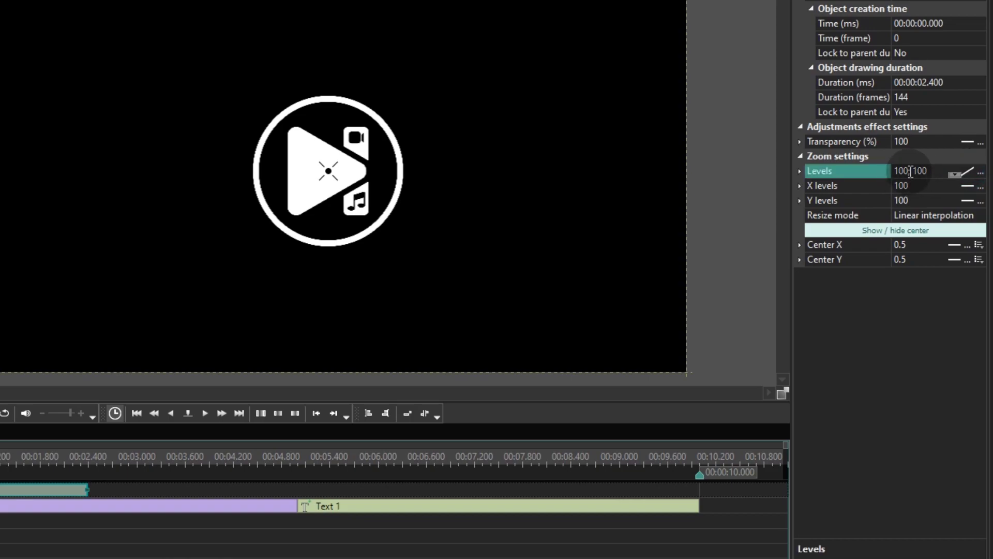
pyautogui.moveTo(910, 171); pyautogui.dragTo(877, 173)
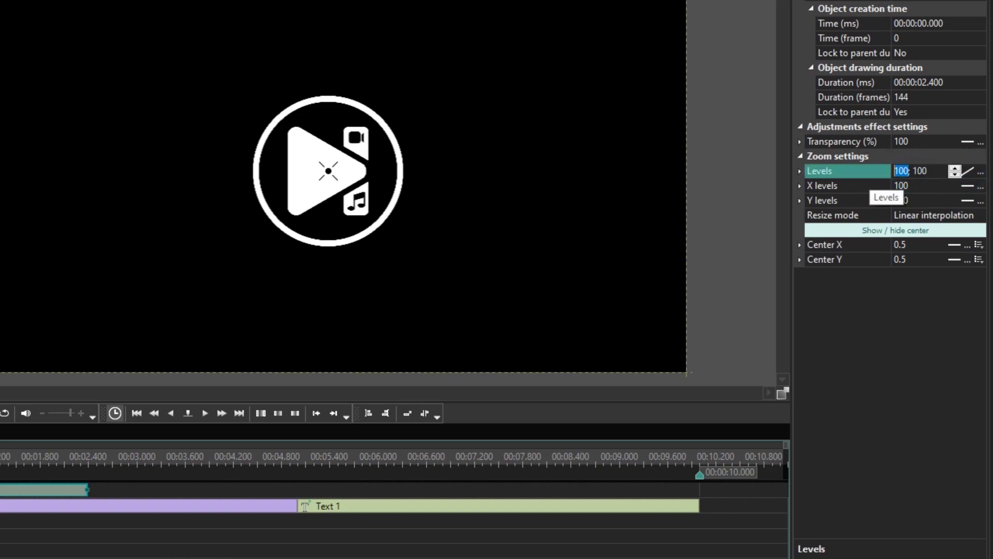
pyautogui.write('80')
pyautogui.press('Return')
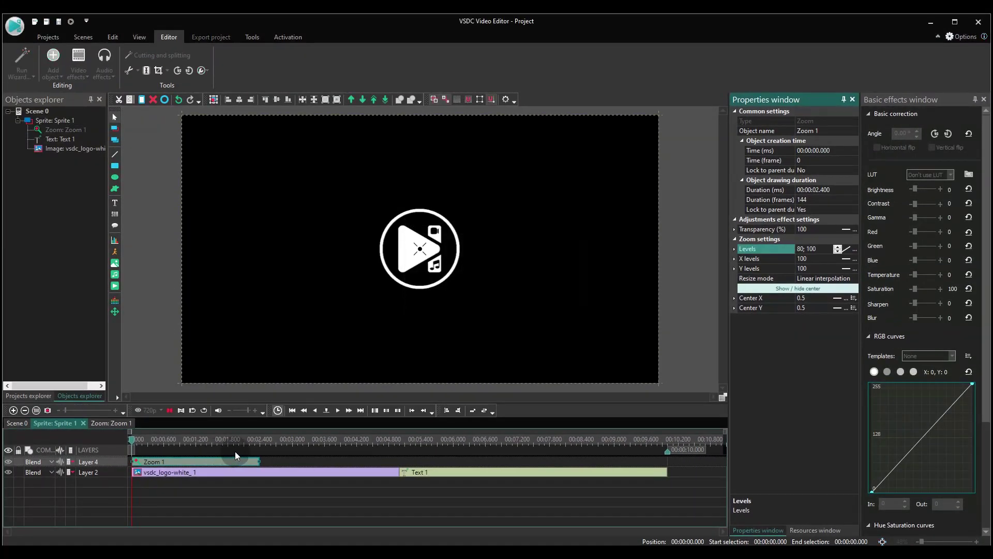
pyautogui.press('space')
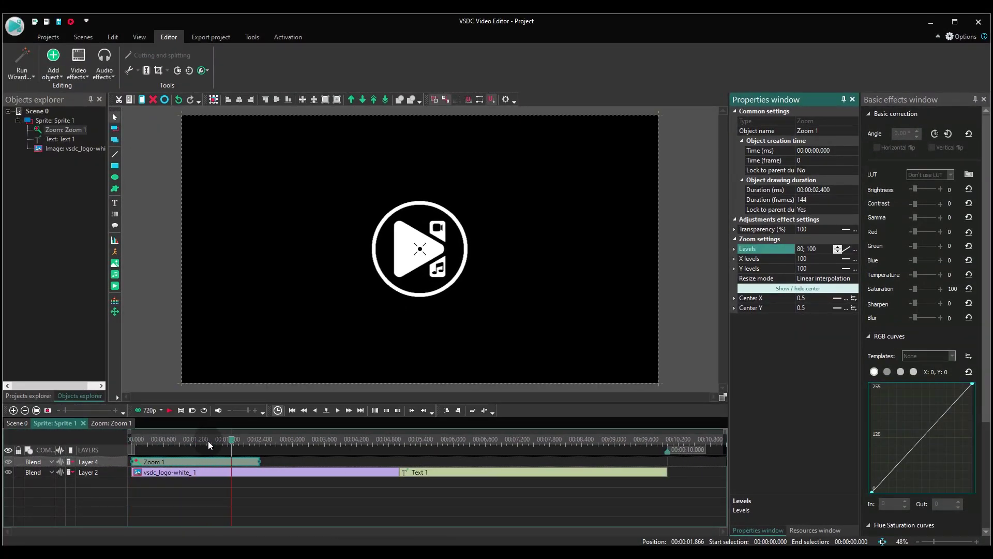
pyautogui.moveTo(231, 439); pyautogui.dragTo(131, 440)
# Duplicate the Zoom effect, place the copy directly after the first at 2.4 seconds, and extend it to the logo's end
pyautogui.rightClick(217, 456)
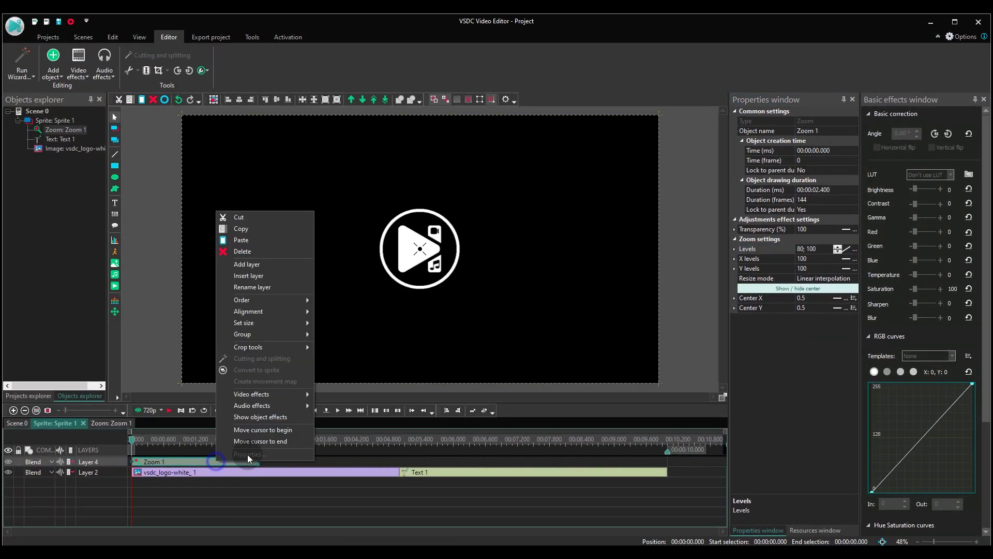
pyautogui.click(289, 231)
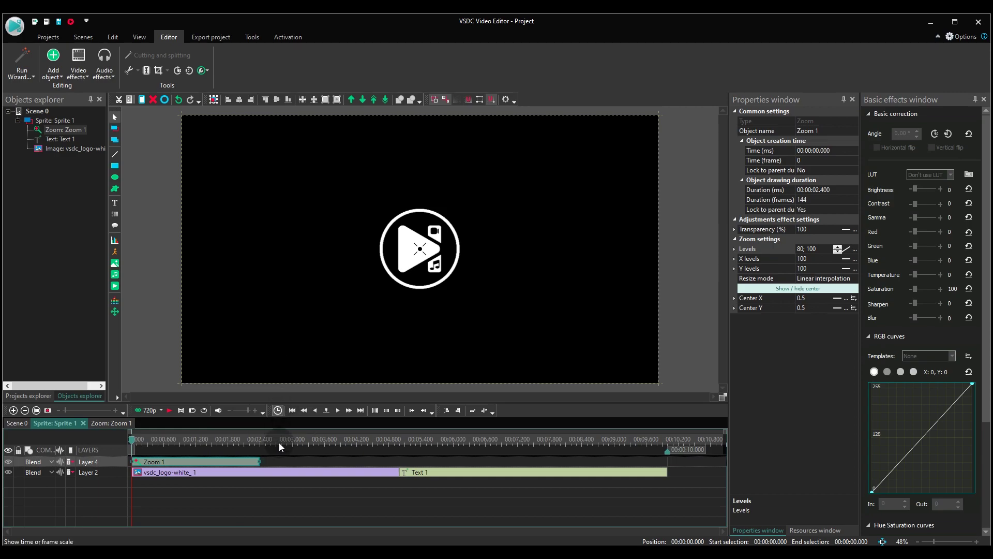
pyautogui.rightClick(279, 457)
pyautogui.click(326, 241)
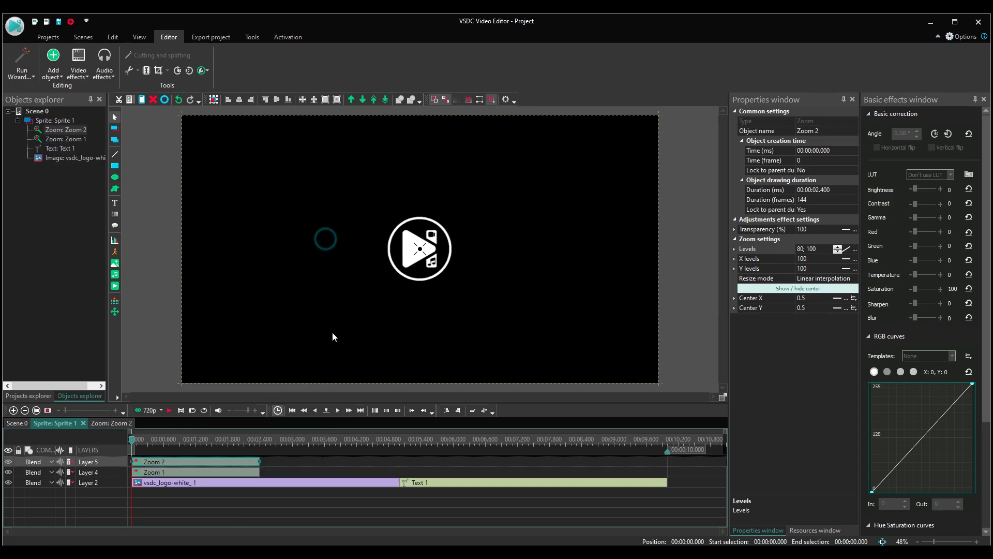
pyautogui.moveTo(171, 469); pyautogui.dragTo(309, 466)
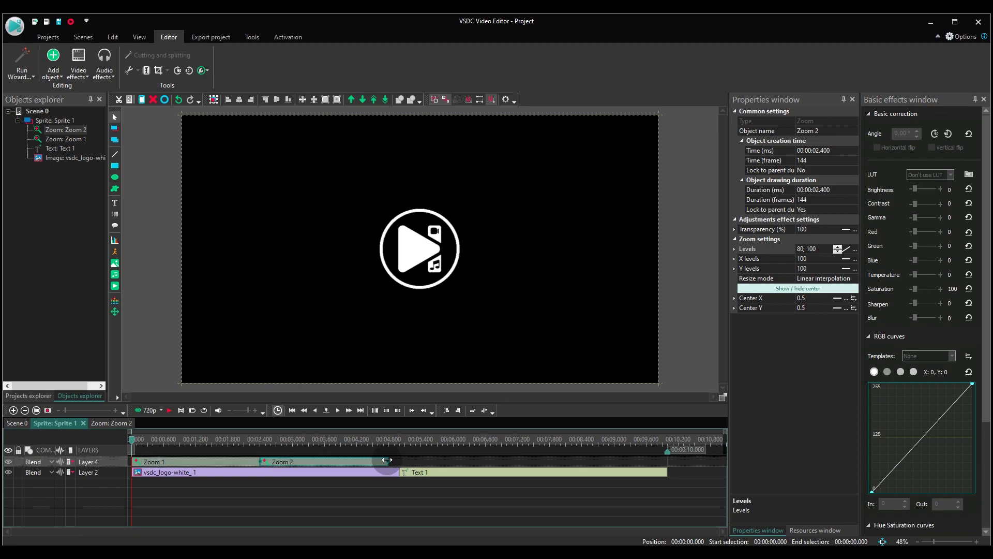
pyautogui.moveTo(388, 460); pyautogui.dragTo(399, 460)
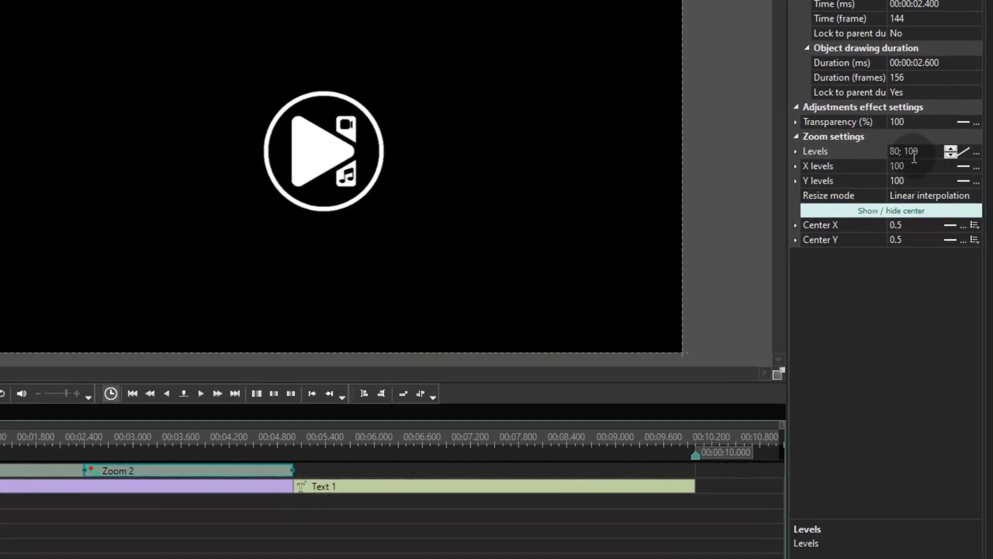
# Reverse the second Zoom effect's levels to run from 100 to 80 and preview the animation
pyautogui.click(821, 248)
pyautogui.doubleClick(894, 151)
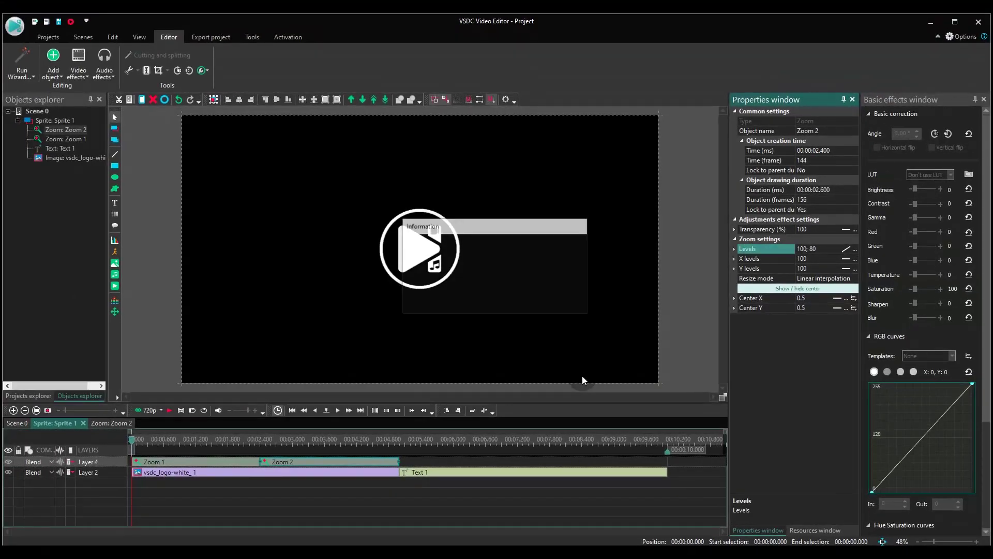
pyautogui.click(582, 376)
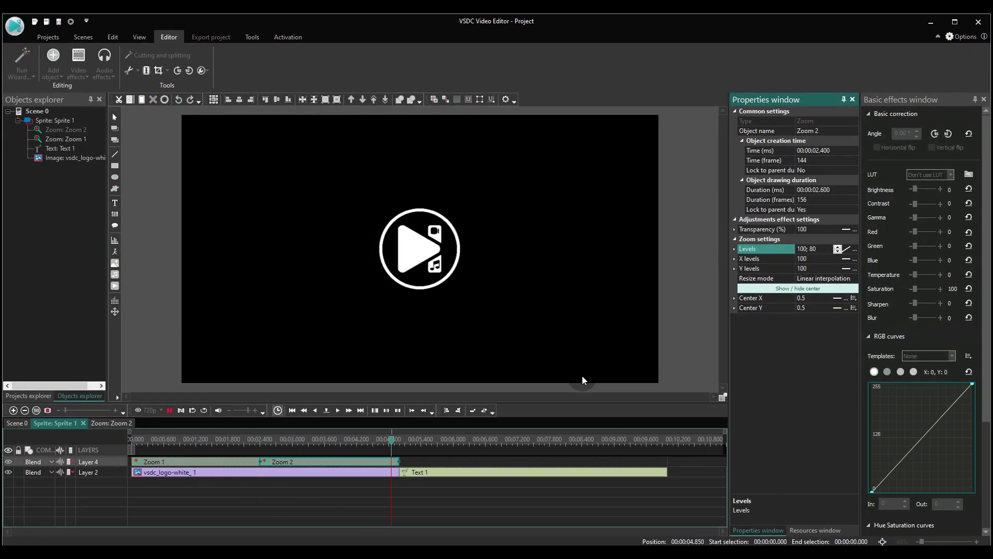
pyautogui.press('space')
# Add a Distort transform effect at about 1.7 seconds with nothing selected, shortened to end with the first Zoom effect
pyautogui.moveTo(433, 438); pyautogui.dragTo(224, 439)
pyautogui.click(506, 282)
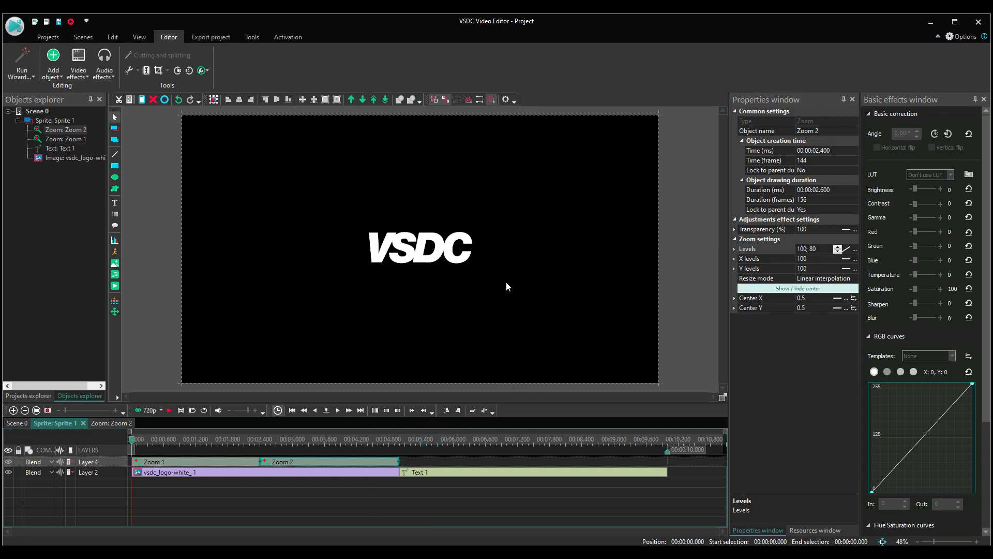
pyautogui.click(77, 77)
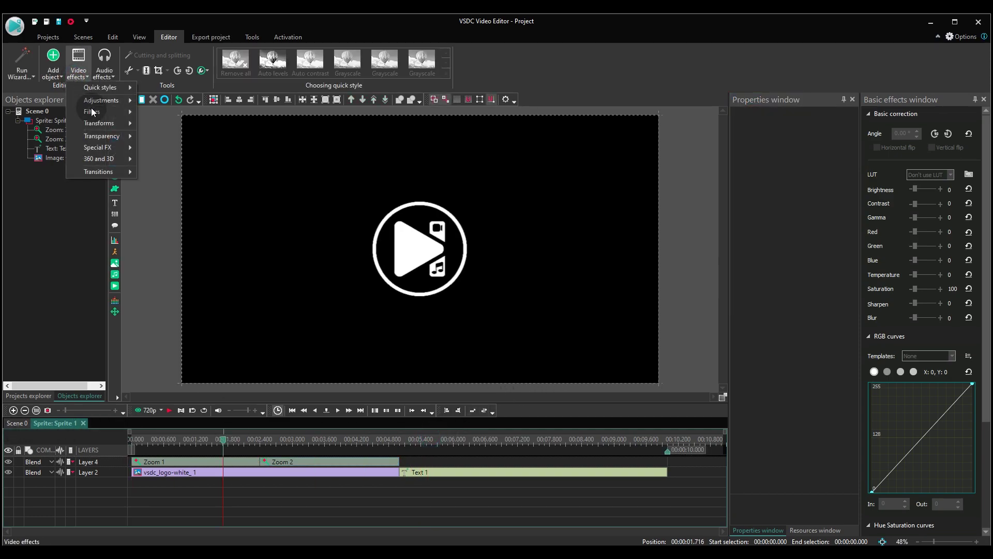
pyautogui.moveTo(123, 122)
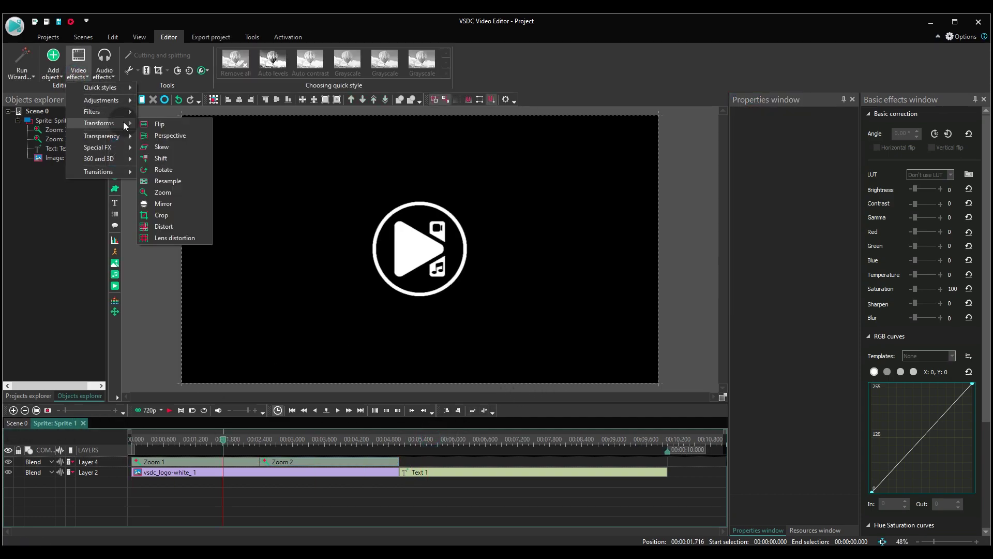
pyautogui.click(160, 226)
pyautogui.click(587, 332)
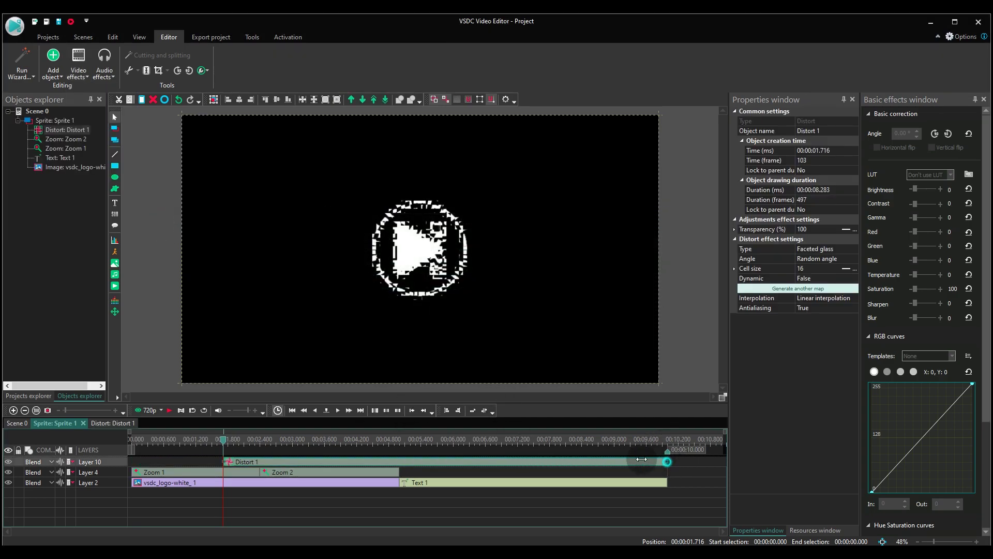
pyautogui.moveTo(642, 459); pyautogui.dragTo(274, 468)
pyautogui.press('space')
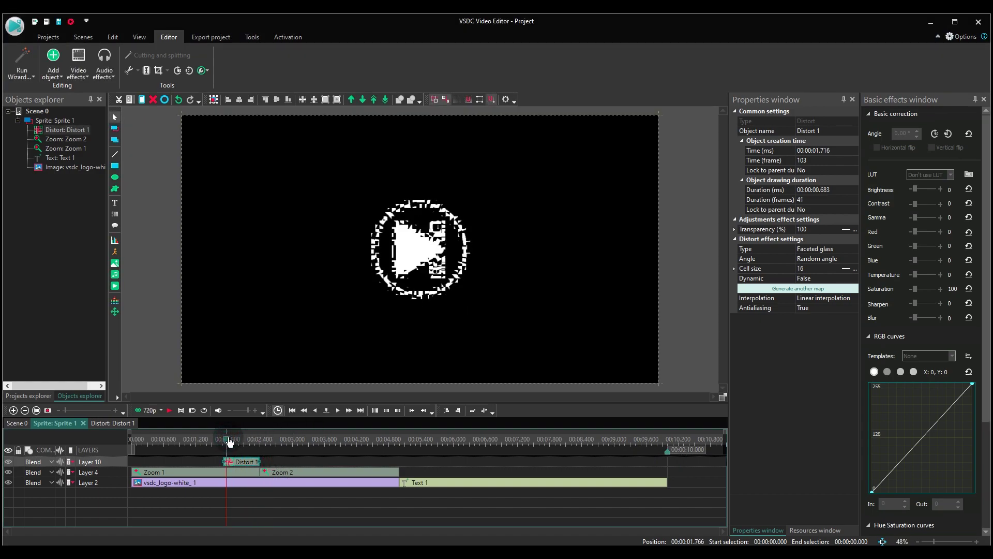
# Add a Glitch special effect at the sprite's start and set its duration to 00:00:00.600
pyautogui.moveTo(216, 439); pyautogui.dragTo(126, 440)
pyautogui.click(79, 73)
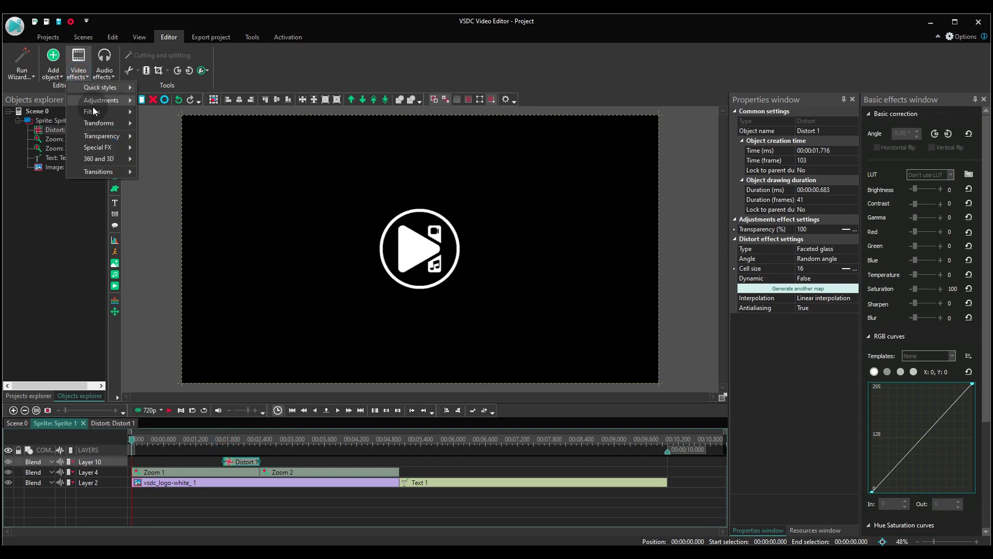
pyautogui.click(105, 147)
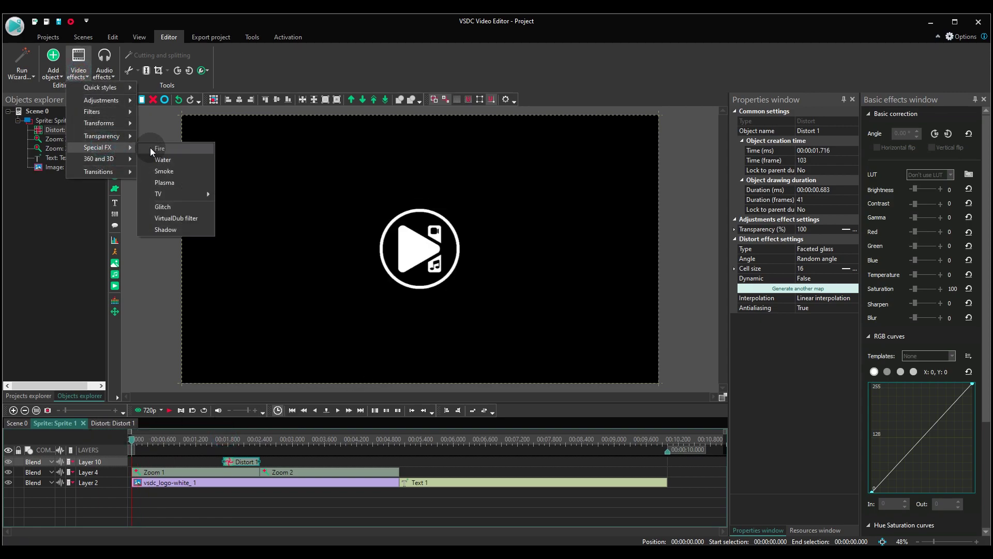
pyautogui.click(180, 207)
pyautogui.press('Return')
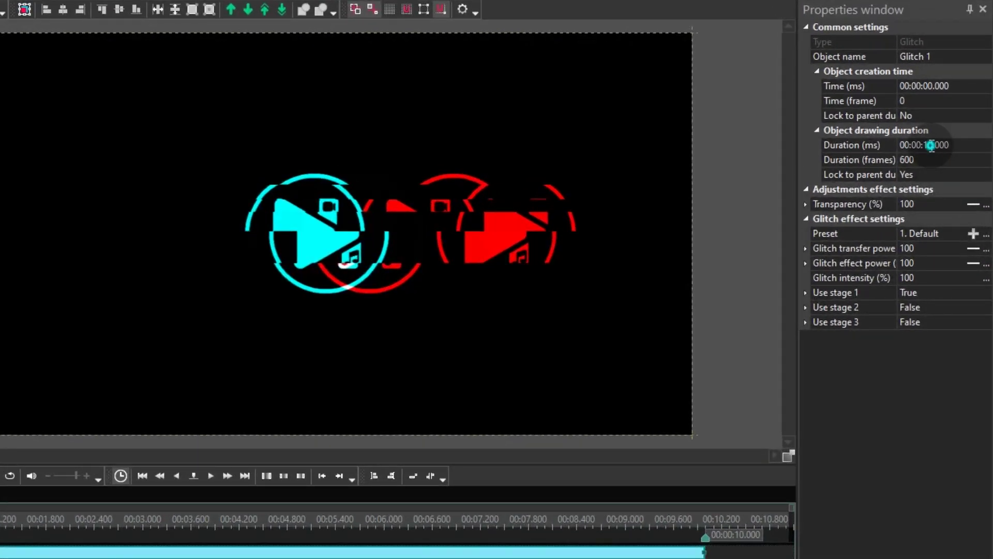
pyautogui.click(931, 145)
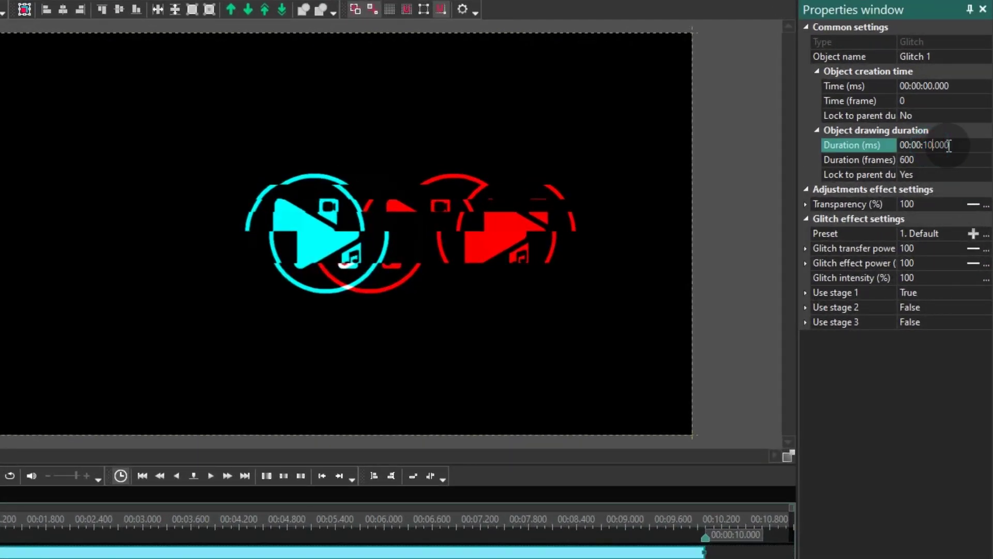
pyautogui.write('00:00:00.600')
pyautogui.press('Return')
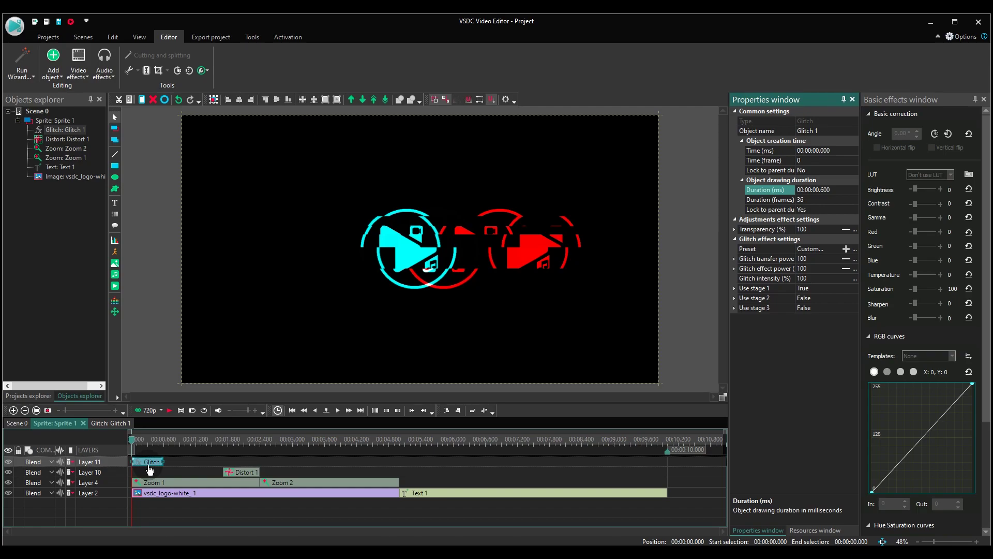
# Move the Glitch effect over the logo-to-text transition, starting at about 4.7 seconds, and preview it
pyautogui.moveTo(150, 469); pyautogui.dragTo(399, 461)
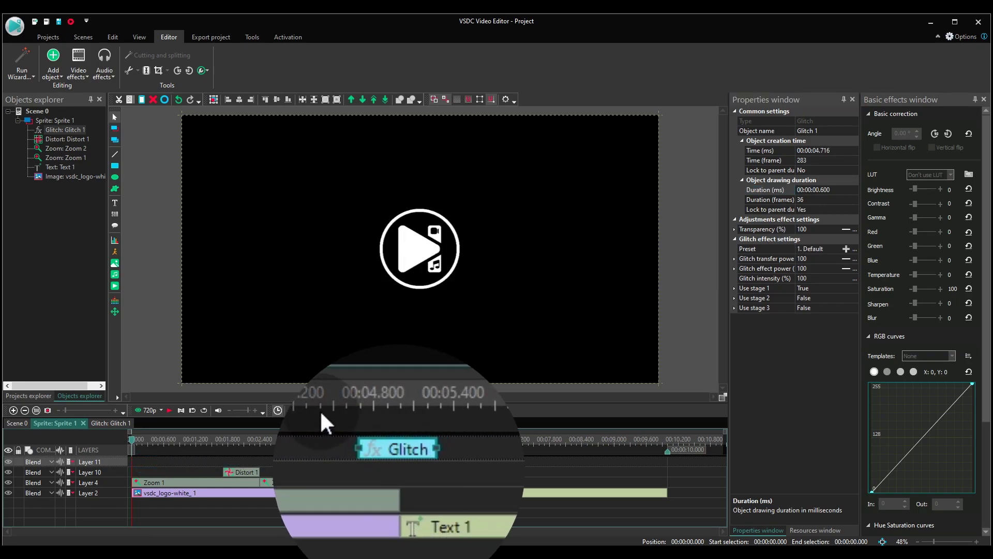
pyautogui.click(372, 440)
pyautogui.press('space')
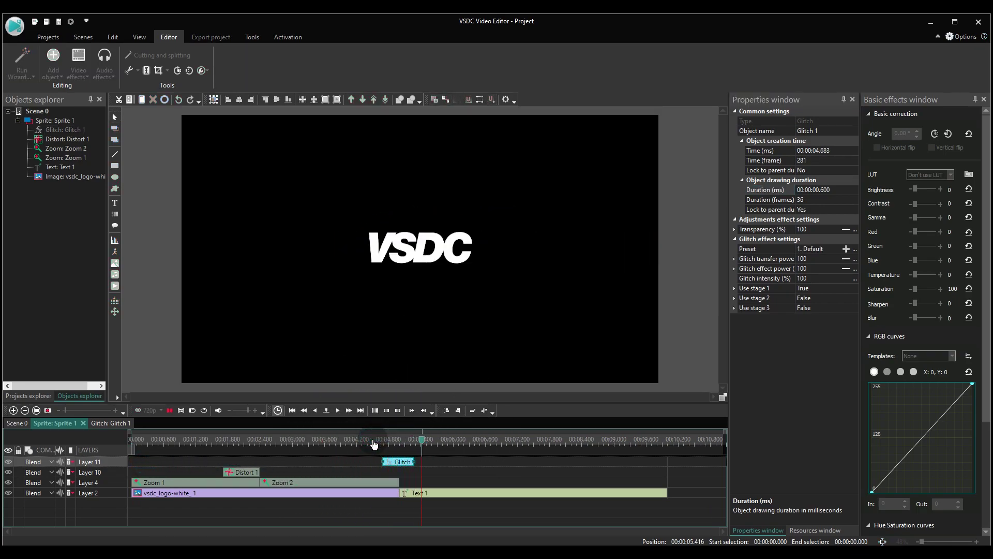
# Compare Glitch presets at the transition, choose 2. Color Chuncks, and shorten the effect to 0.4 seconds around the cut
pyautogui.click(400, 442)
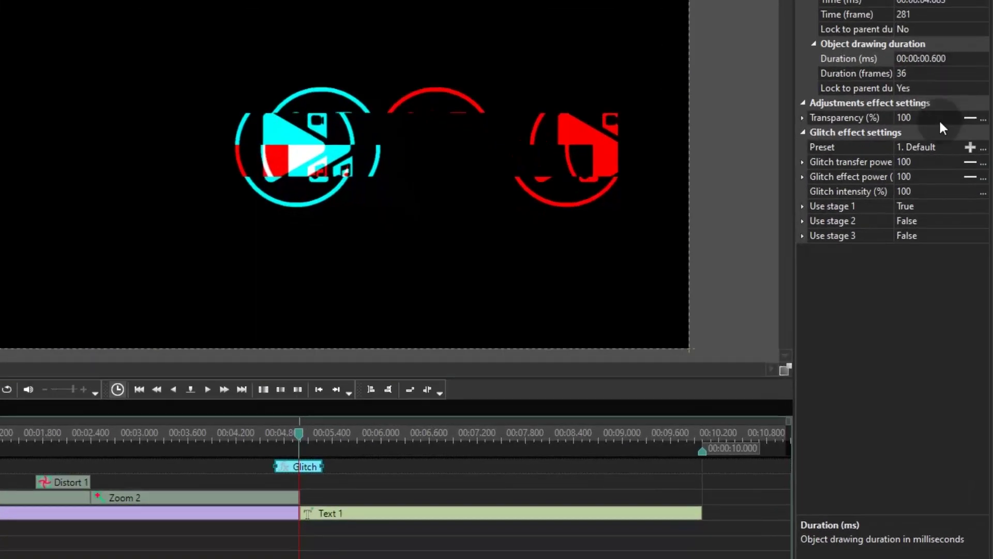
pyautogui.click(820, 251)
pyautogui.scroll(-2, 931, 150)
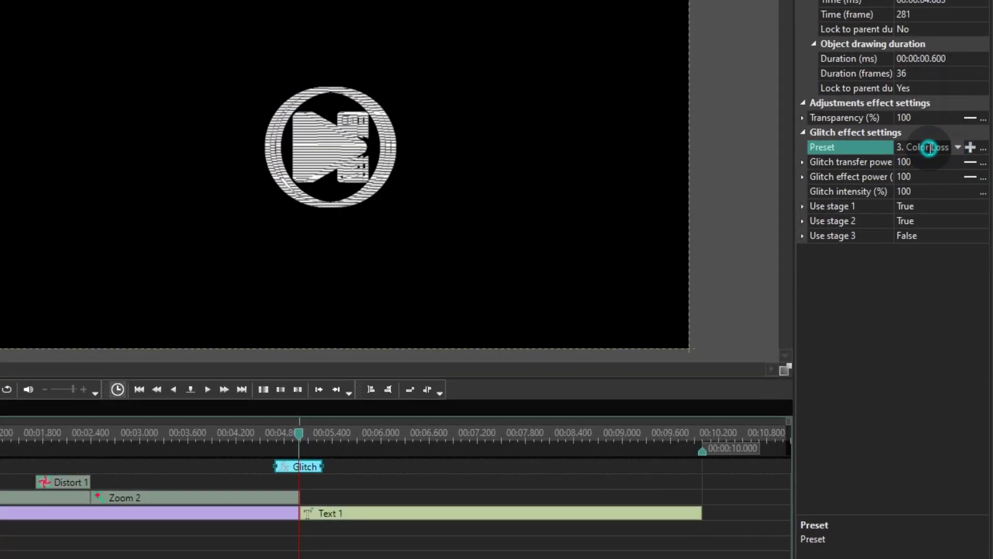
pyautogui.scroll(-2, 922, 146)
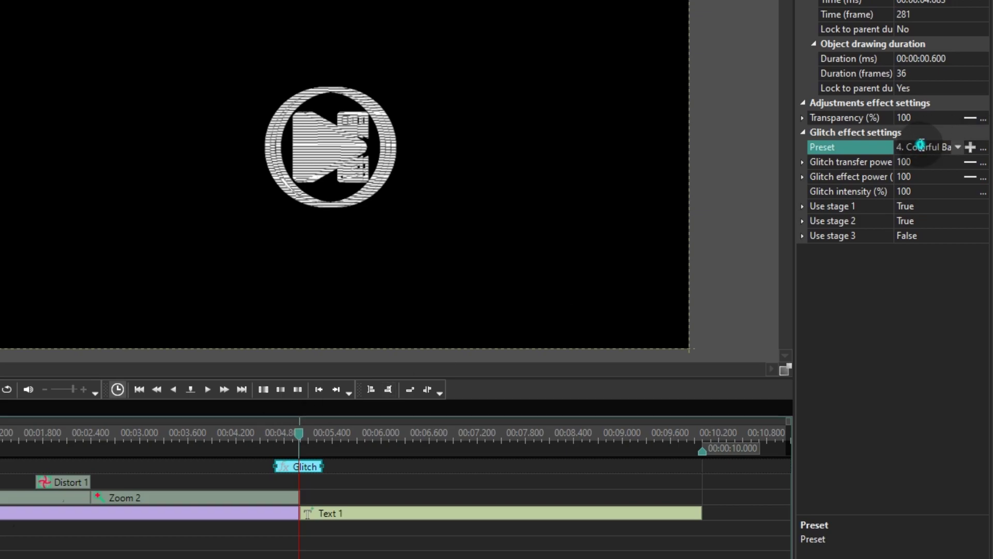
pyautogui.scroll(-2, 920, 146)
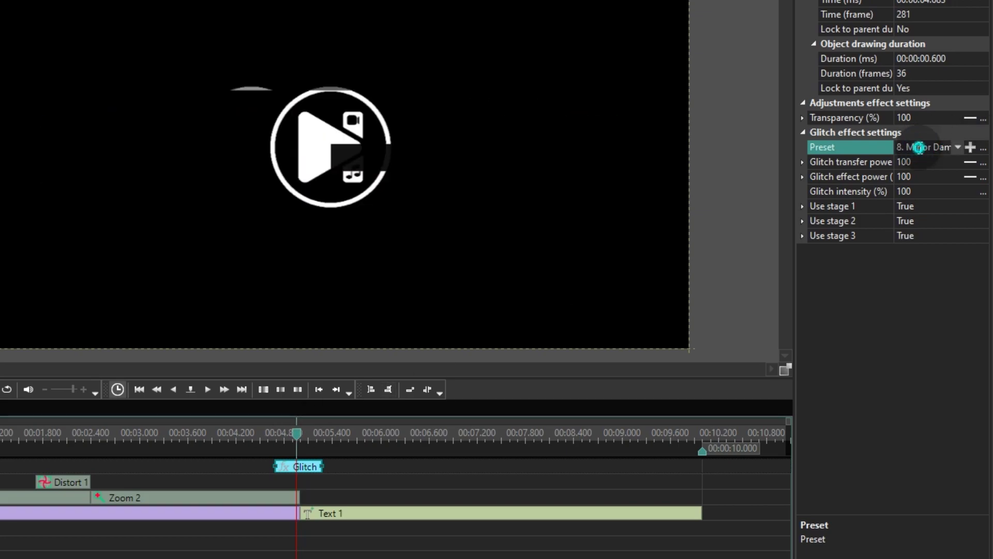
pyautogui.click(956, 147)
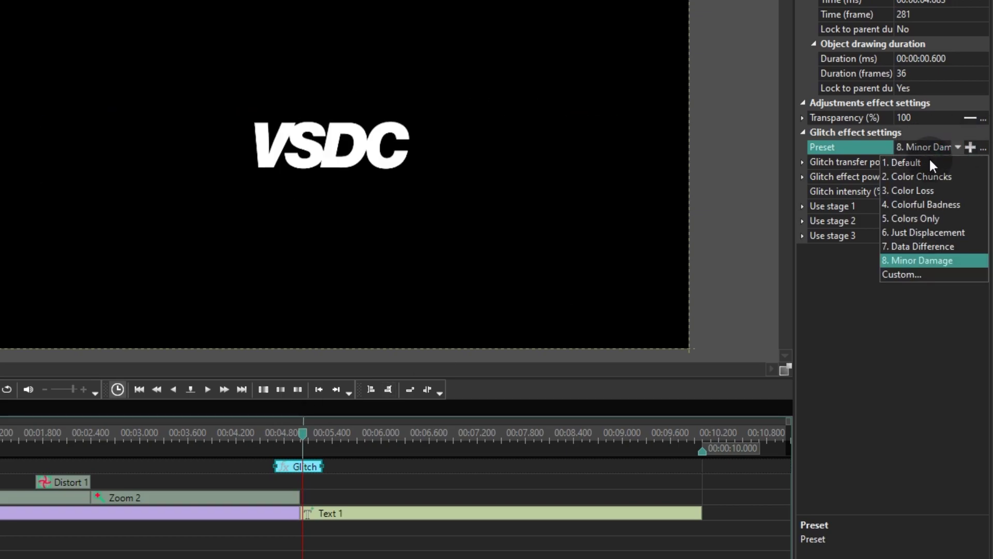
pyautogui.click(929, 161)
pyautogui.scroll(-1, 926, 147)
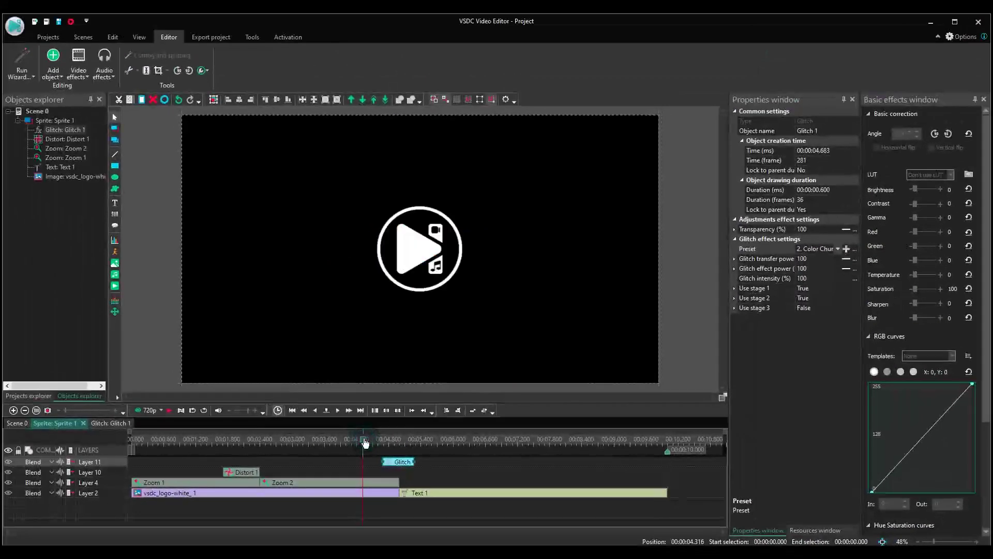
pyautogui.moveTo(365, 464); pyautogui.dragTo(399, 464)
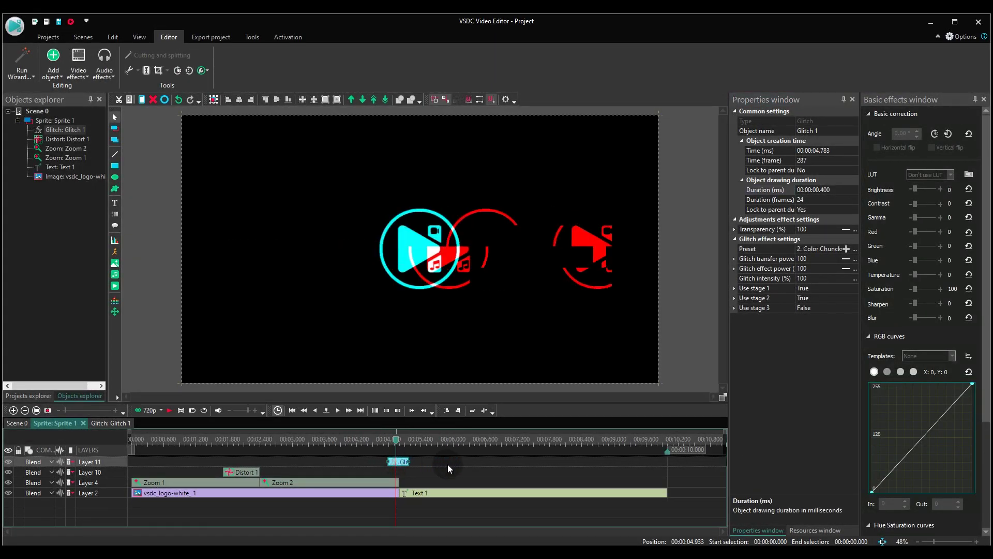
# Duplicate the transition Glitch effect, place the copy at the sprite's start on the same layer, and preview the animation
pyautogui.rightClick(401, 464)
pyautogui.press('Escape')
pyautogui.click(140, 444)
pyautogui.moveTo(141, 444); pyautogui.dragTo(129, 444)
pyautogui.hotkey('ctrl', 'v')
pyautogui.moveTo(398, 462); pyautogui.dragTo(347, 470)
pyautogui.moveTo(347, 462); pyautogui.dragTo(127, 461)
pyautogui.click(269, 440)
pyautogui.press('space')
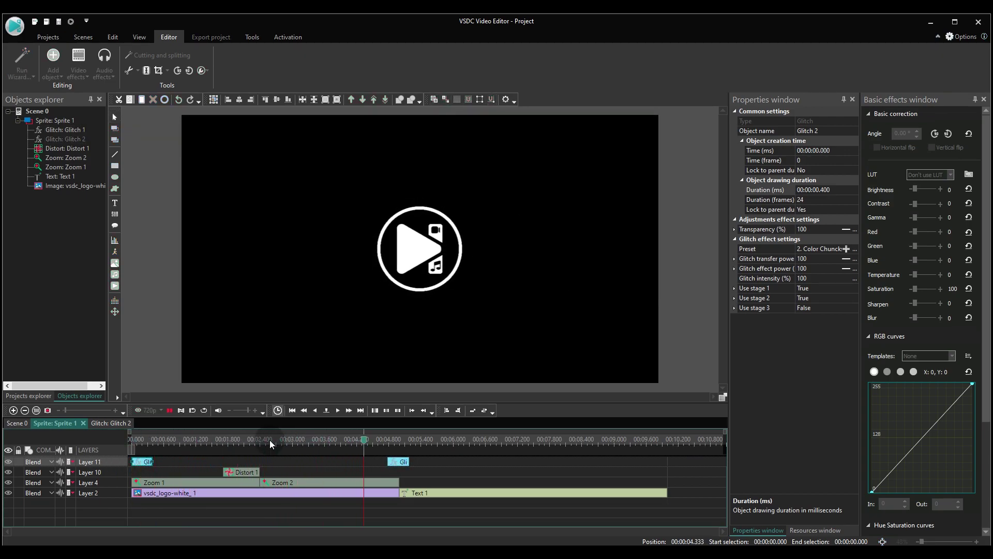
pyautogui.press('space')
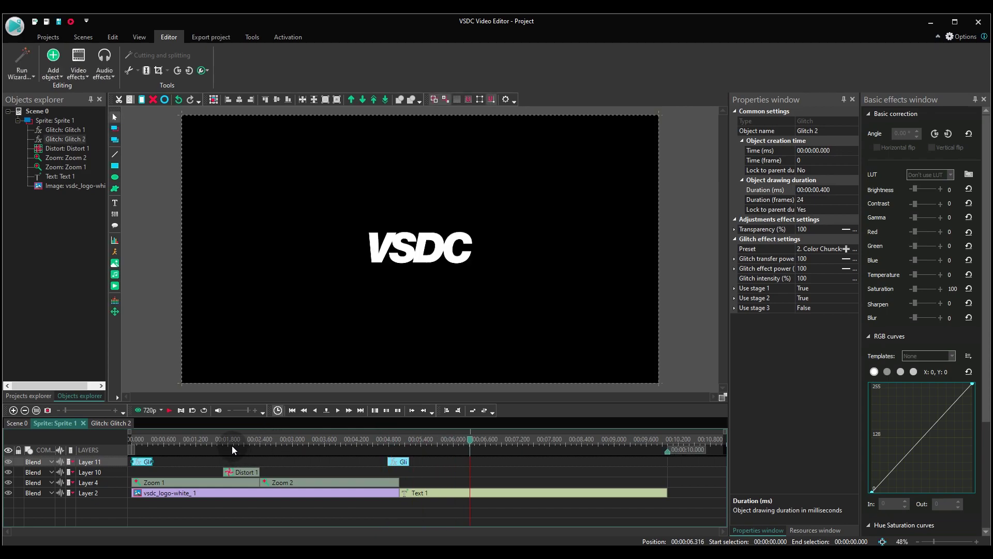
# Paste another Glitch effect on a new layer and extend it across the sprite's full 10 seconds
pyautogui.hotkey('ctrl', 'v')
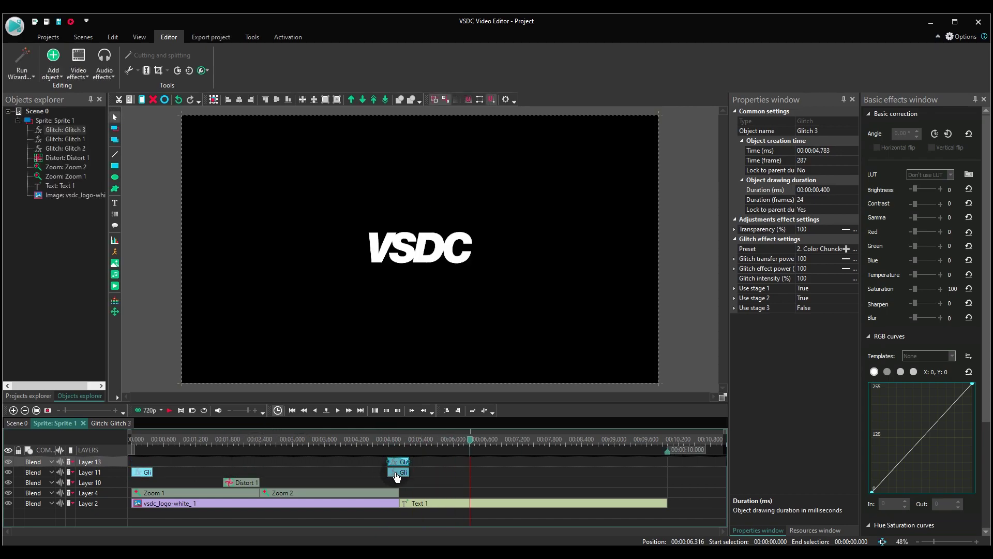
pyautogui.moveTo(388, 463); pyautogui.dragTo(71, 459)
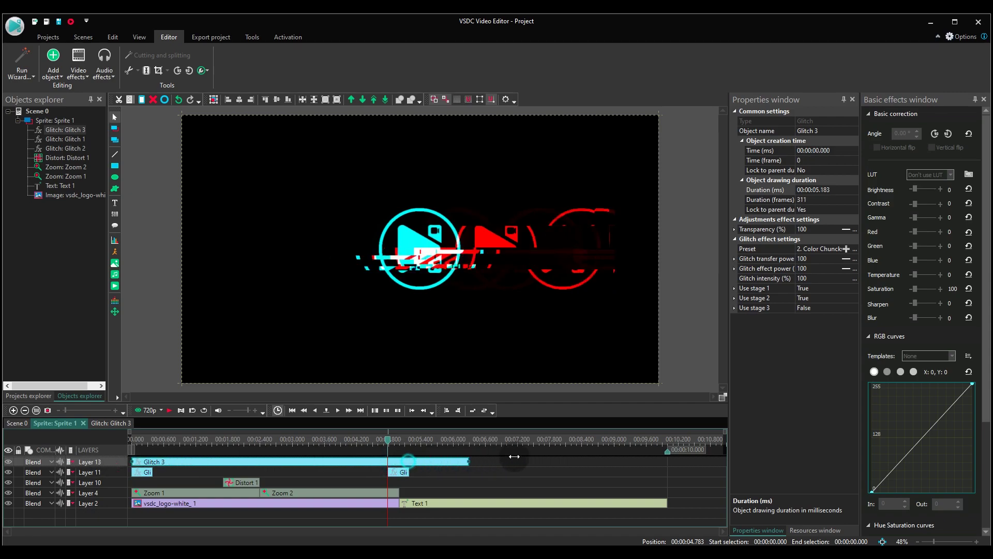
pyautogui.moveTo(515, 456); pyautogui.dragTo(622, 456)
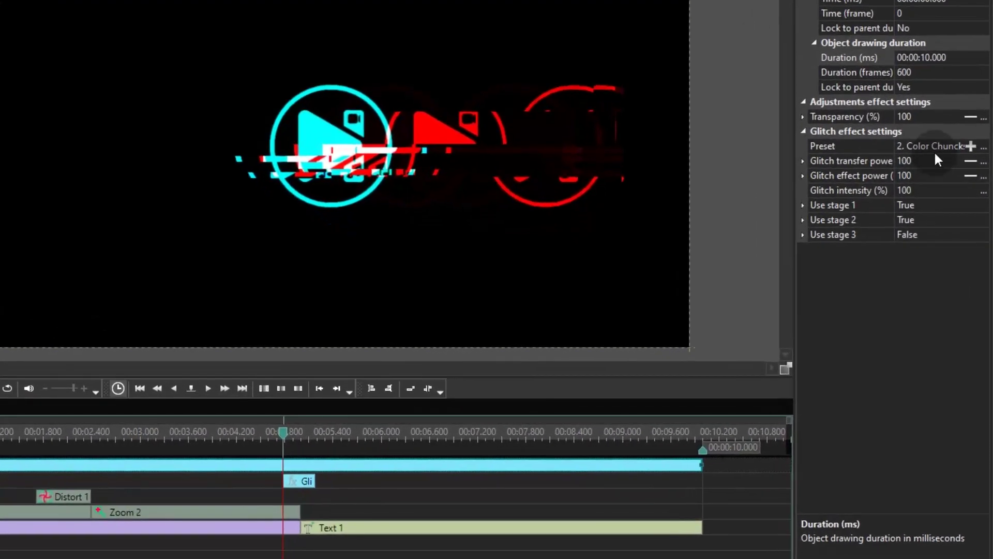
# Set the full-length Glitch effect's preset to 6. Just Displacement and check the result along the timeline
pyautogui.click(825, 249)
pyautogui.click(953, 144)
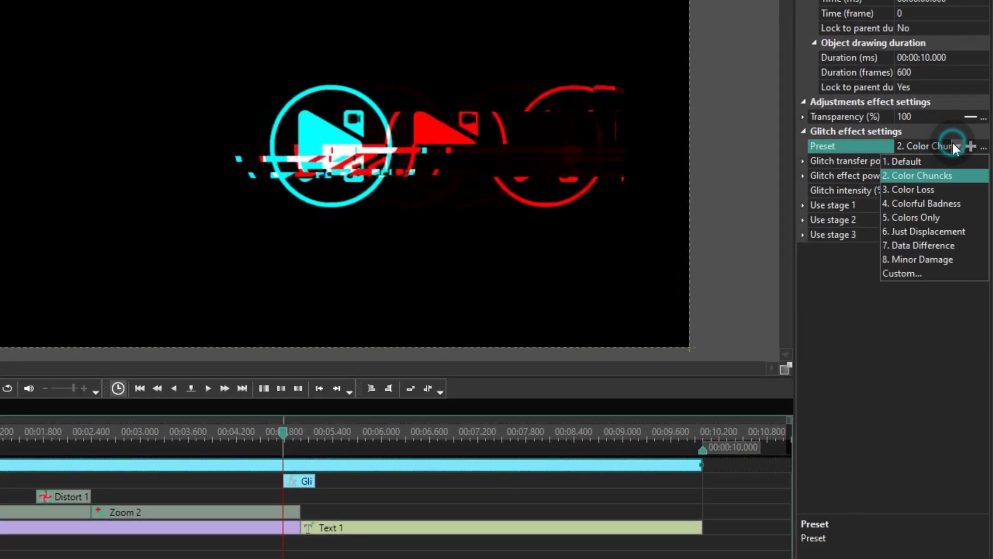
pyautogui.click(921, 229)
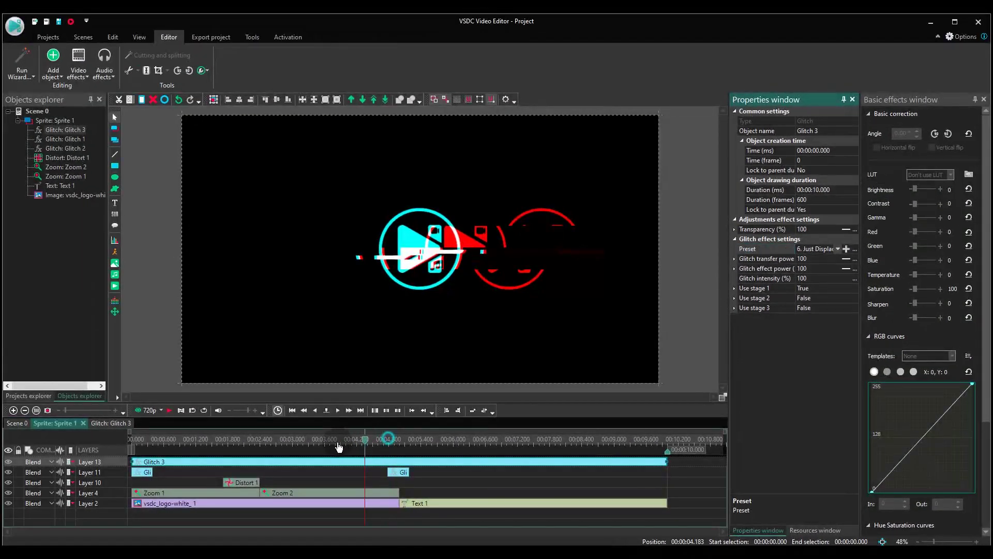
pyautogui.click(302, 446)
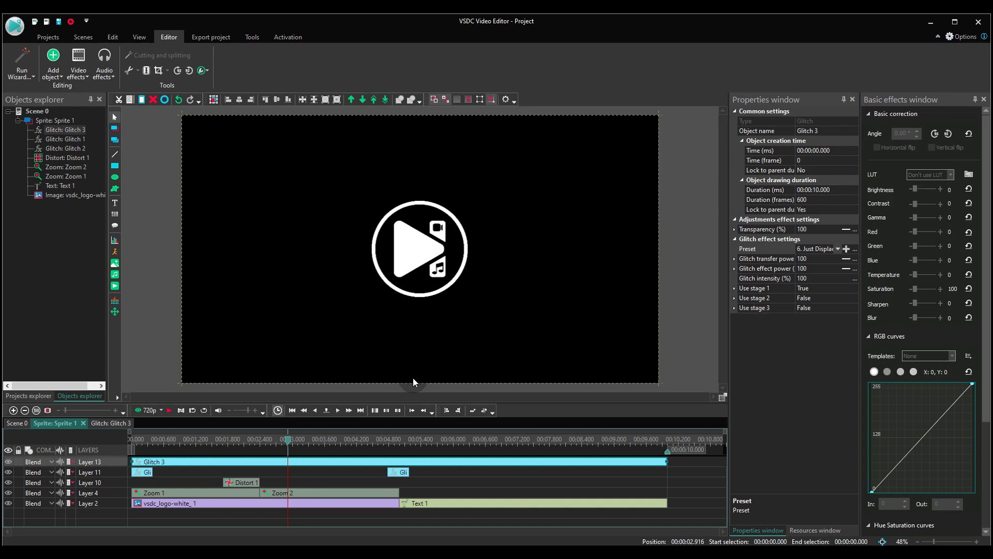
# Duplicate the transition Glitch effect and align the copy's start with the Distort effect at 1.716 seconds
pyautogui.click(393, 472)
pyautogui.hotkey('ctrl', 'c')
pyautogui.hotkey('ctrl', 'v')
pyautogui.moveTo(399, 463); pyautogui.dragTo(235, 482)
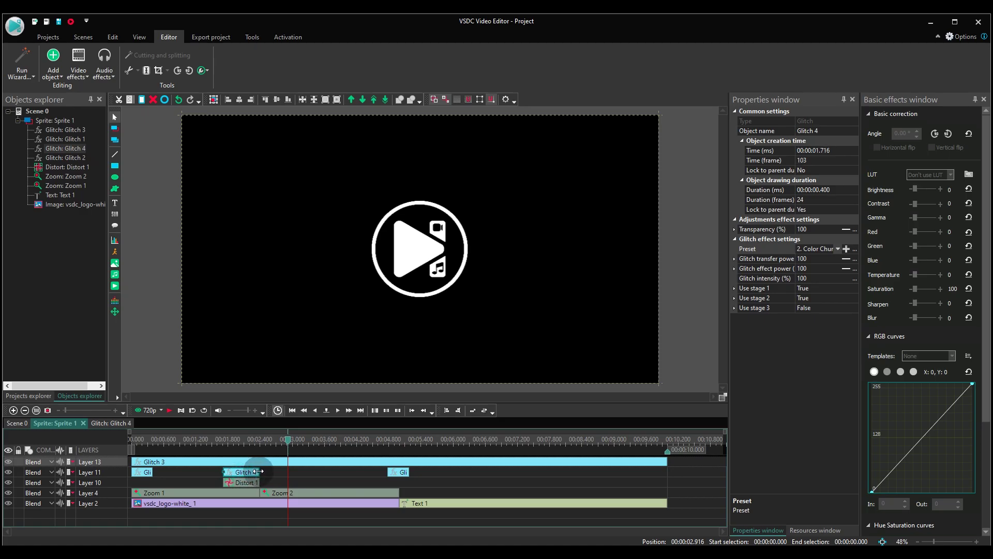